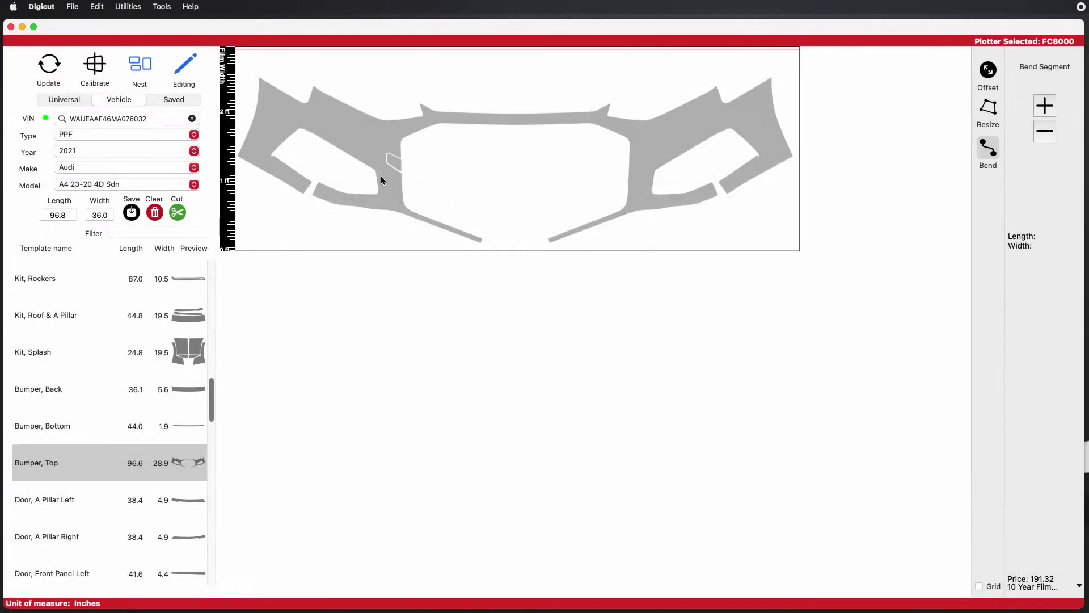
Split the lower-left strip off the bumper template as a separate piece and nudge it down.
right_click(384, 183)
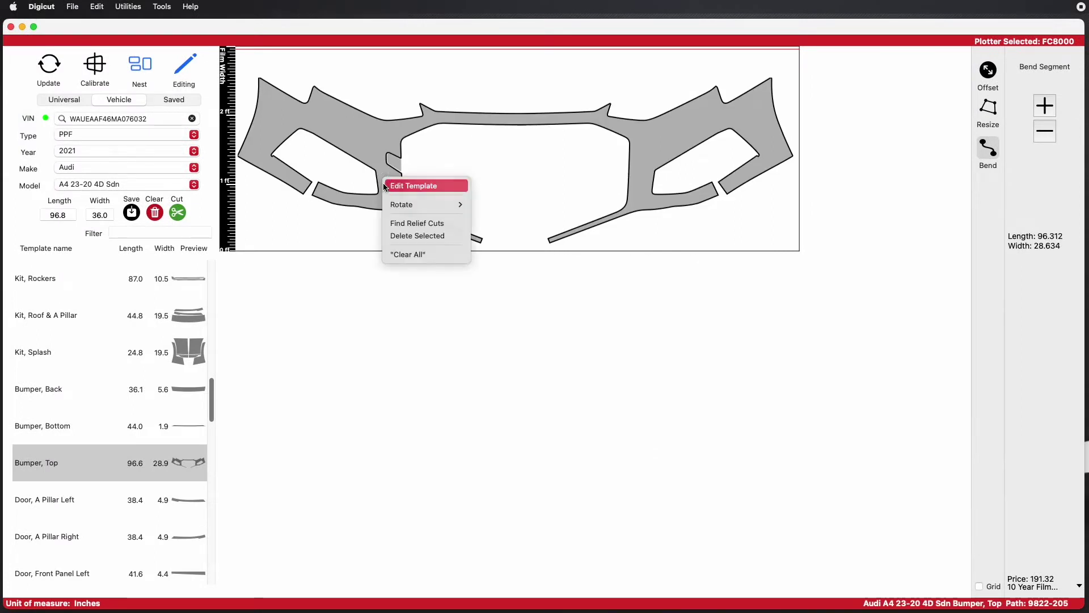
left_click(387, 185)
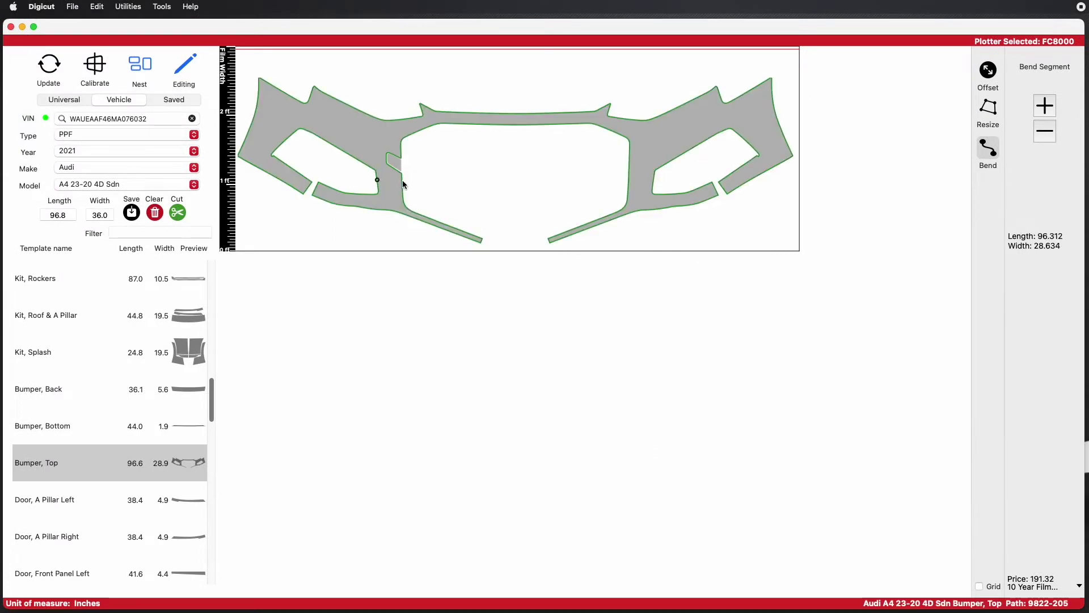
left_click(403, 185)
right_click(396, 189)
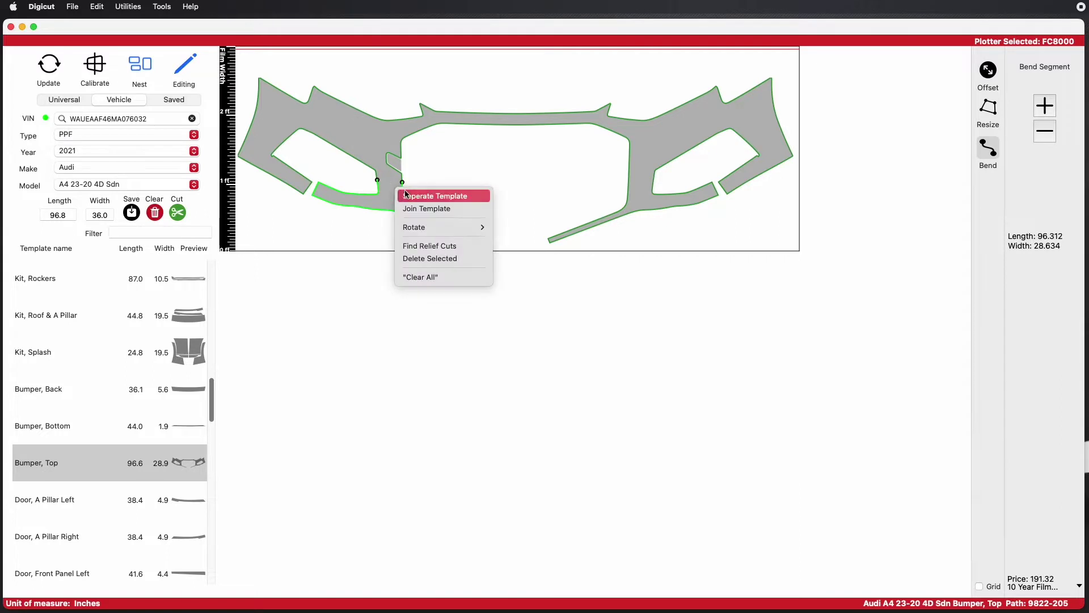
left_click(419, 194)
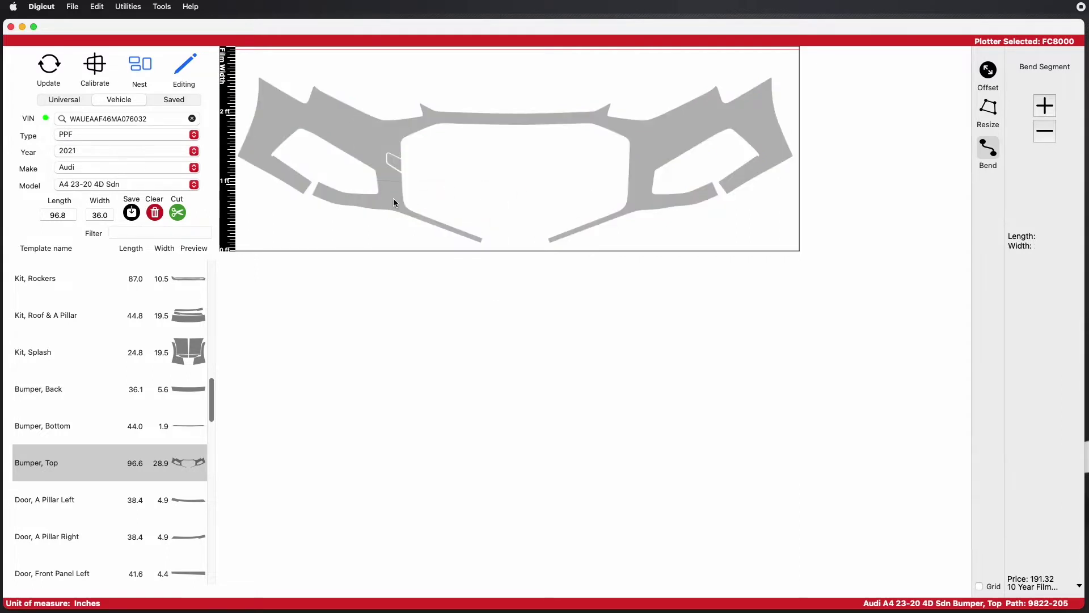
left_click_drag(393, 198, 394, 209)
Split the lower-right strip off the bumper and move it into the centre opening.
right_click(636, 179)
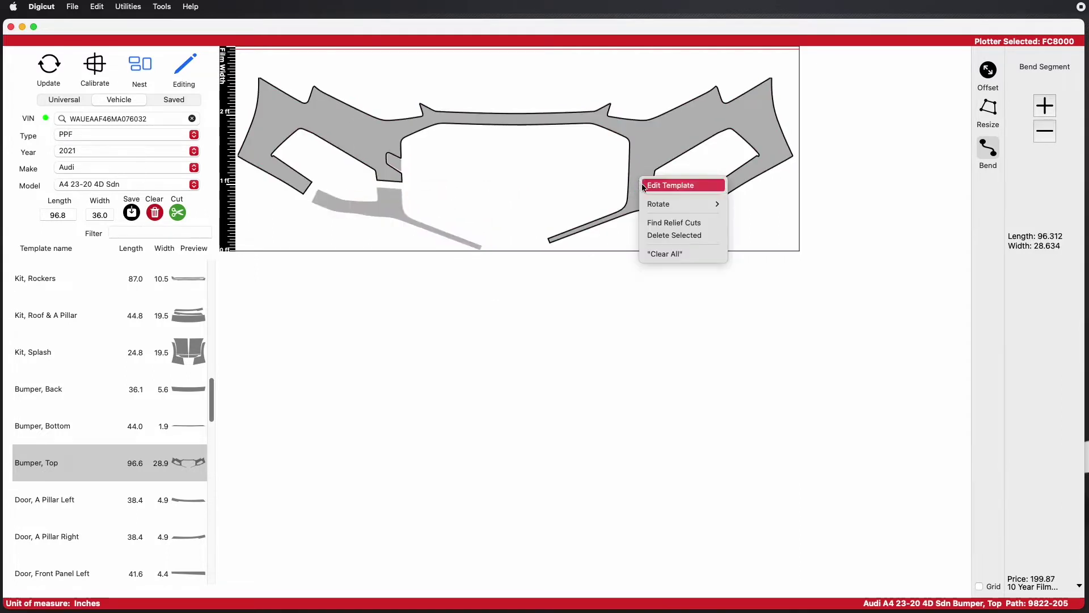
left_click(642, 182)
left_click(628, 175)
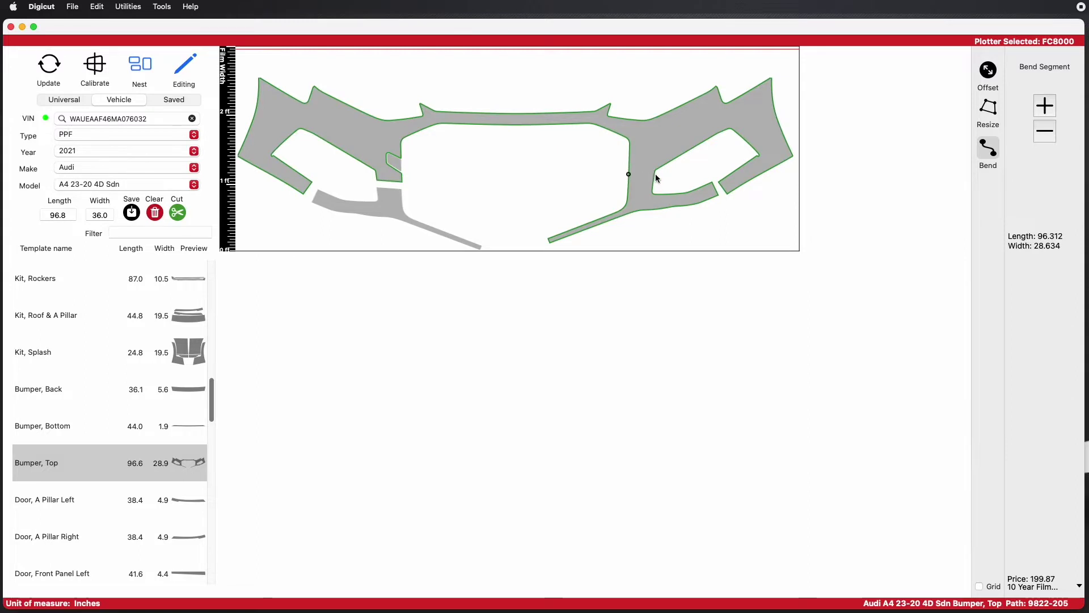
left_click(655, 179)
right_click(635, 188)
left_click(632, 192)
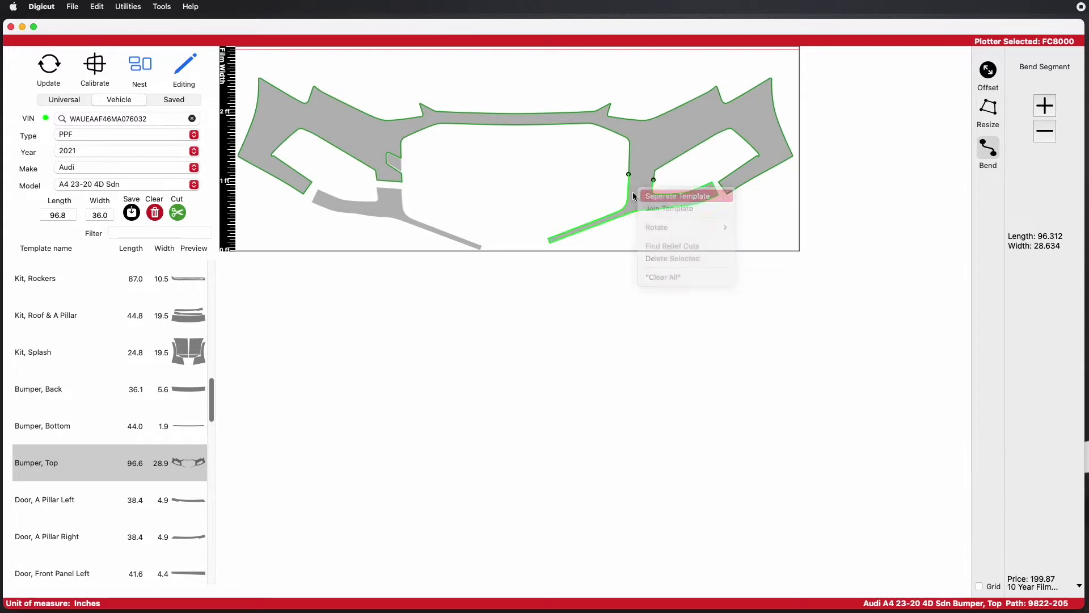
left_click(636, 202)
left_click_drag(636, 202, 540, 159)
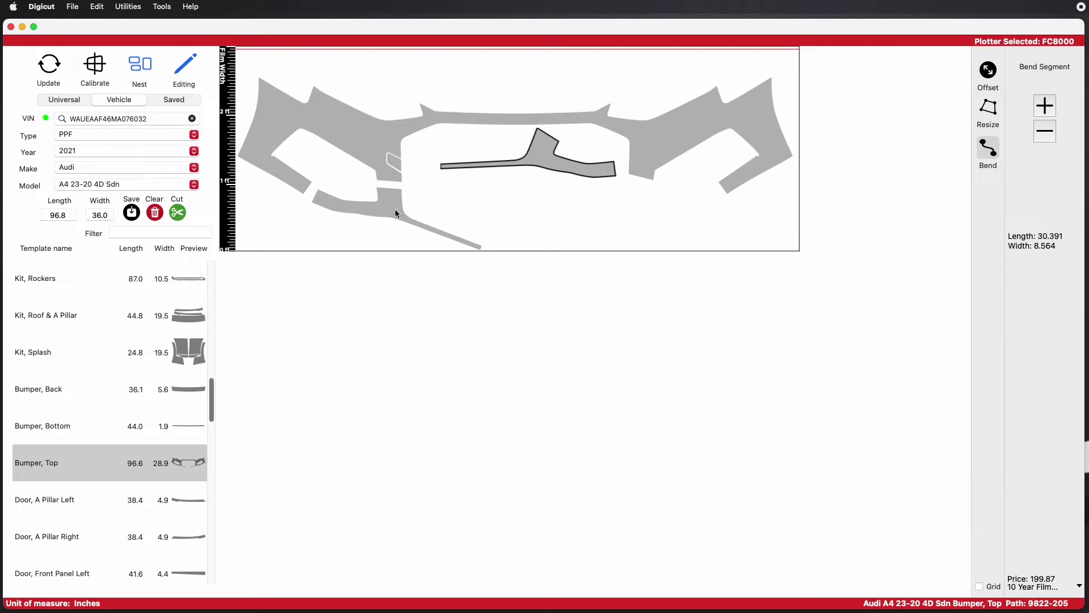
Move both strips beneath the main bumper and bend the lower strip so they nest tightly.
left_click_drag(396, 213, 517, 191)
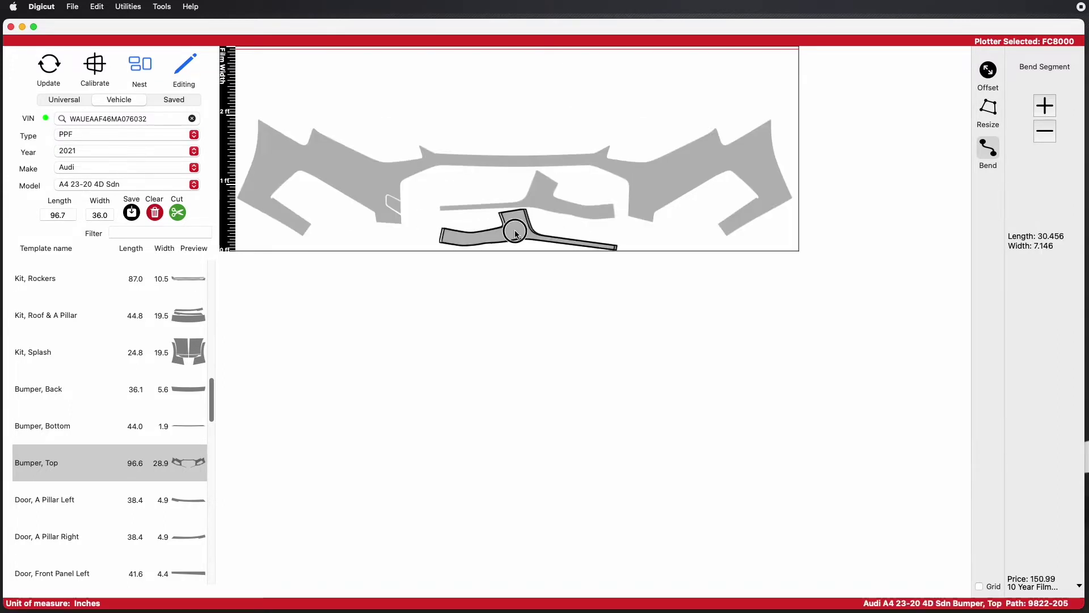
left_click_drag(516, 234, 423, 234)
left_click_drag(534, 197, 603, 220)
left_click(418, 223)
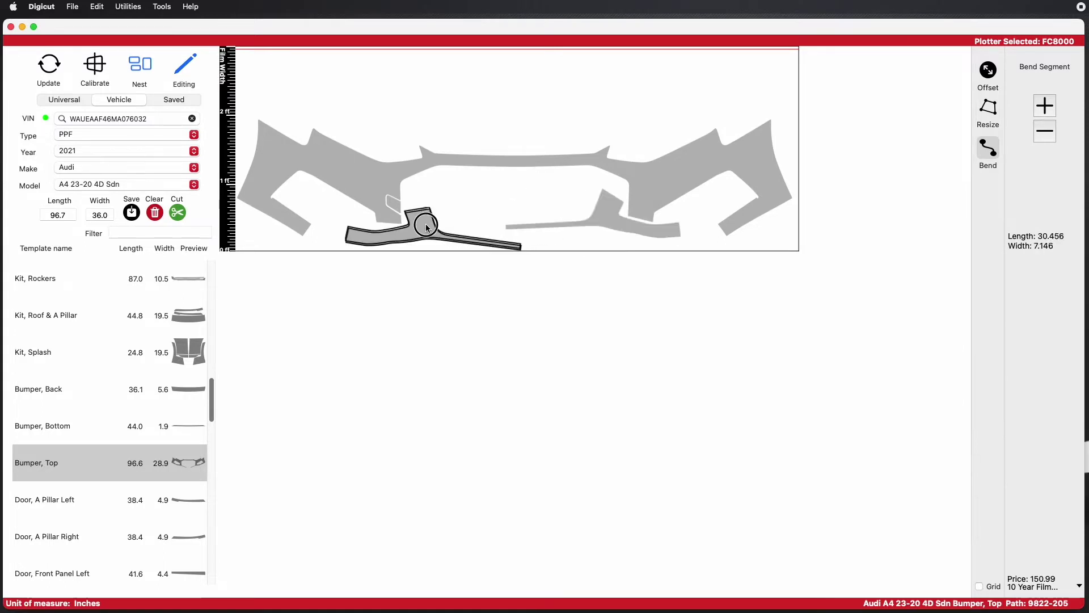
left_click_drag(427, 227, 432, 227)
left_click(596, 210)
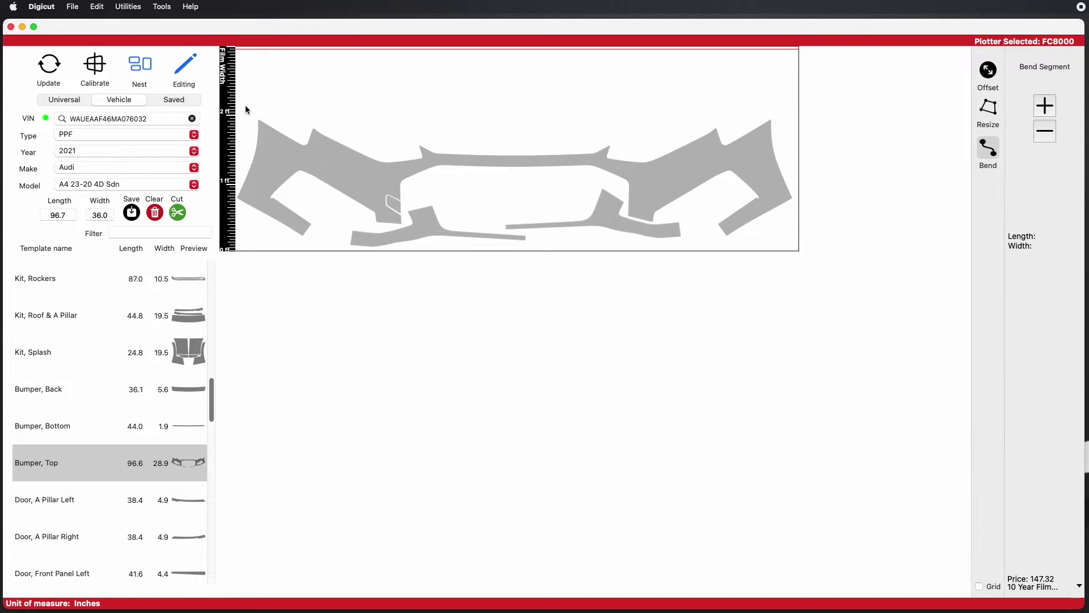
left_click(269, 140)
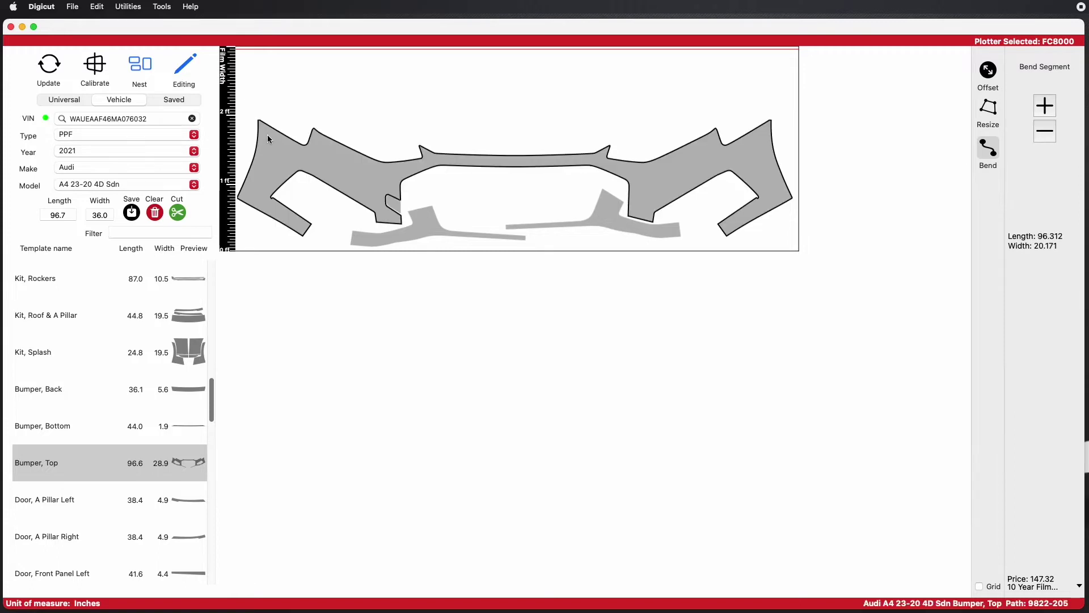
left_click(420, 126)
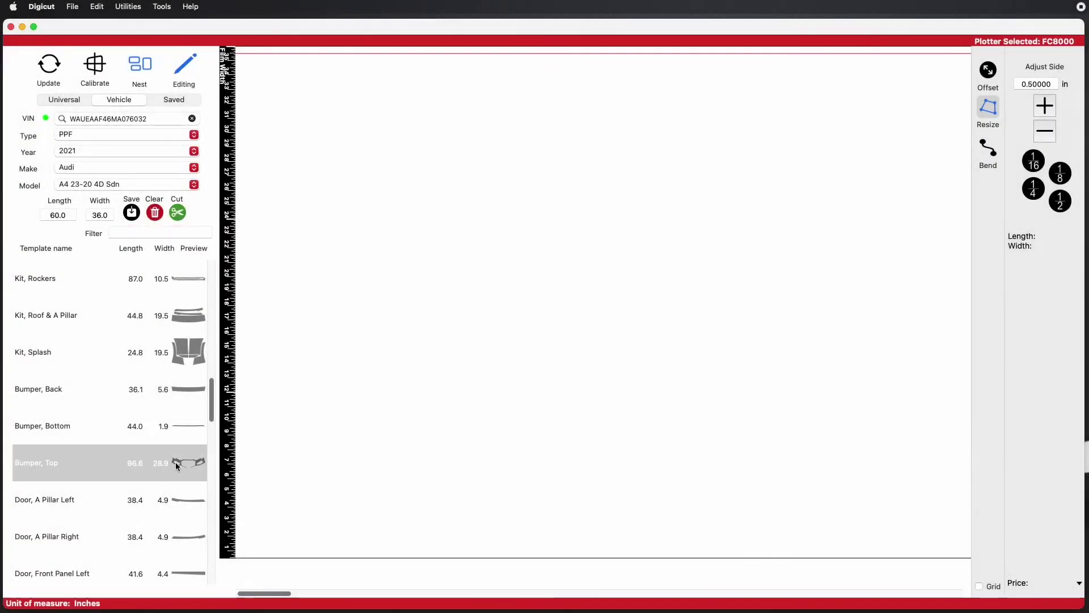
Load the Bumper, Top template onto the canvas and reposition its small tab piece.
double_click(175, 451)
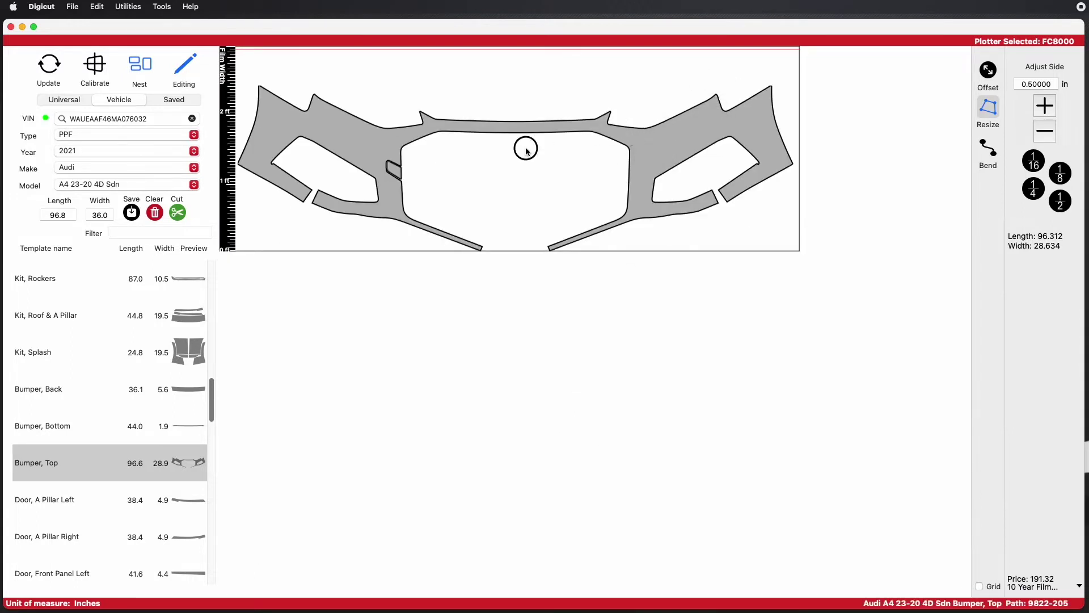
left_click_drag(399, 171, 446, 182)
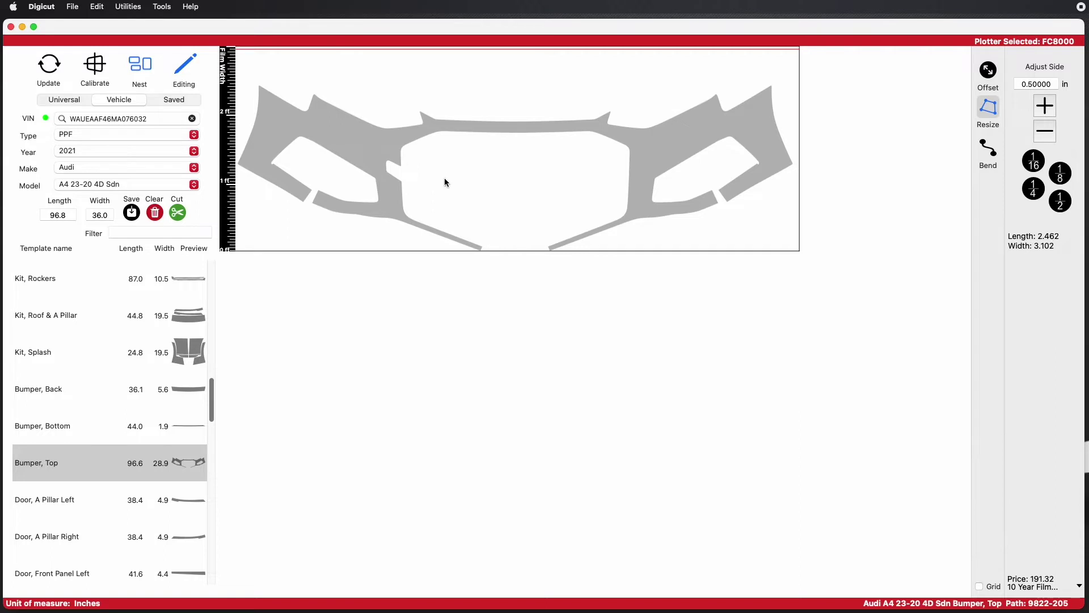
left_click(486, 126)
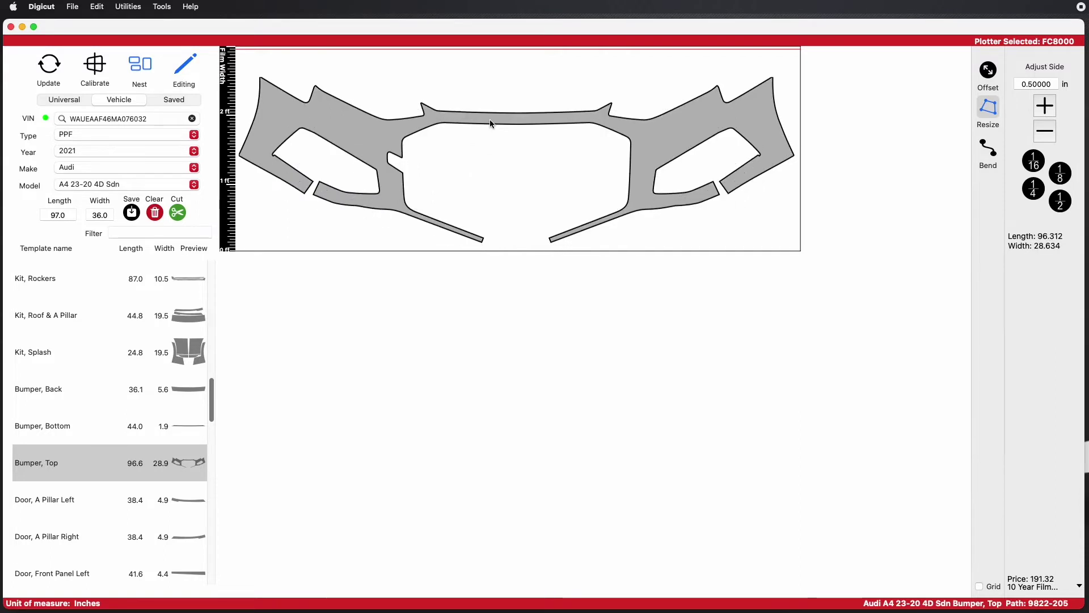
Edit the bumper template, box-select its left half and choose the Bend tool.
right_click(489, 119)
left_click(496, 126)
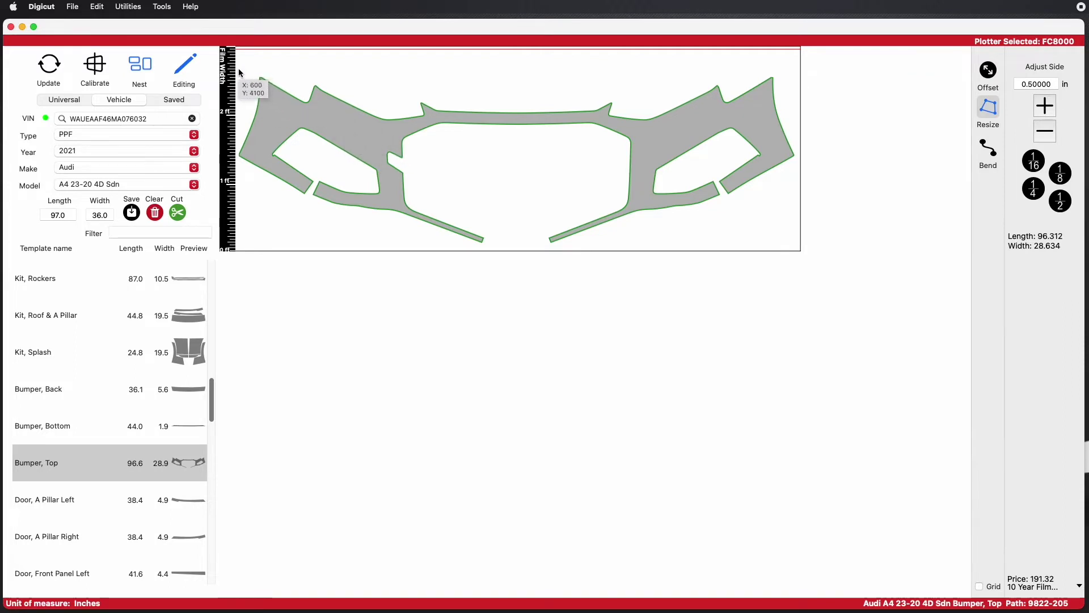
left_click_drag(239, 70, 510, 250)
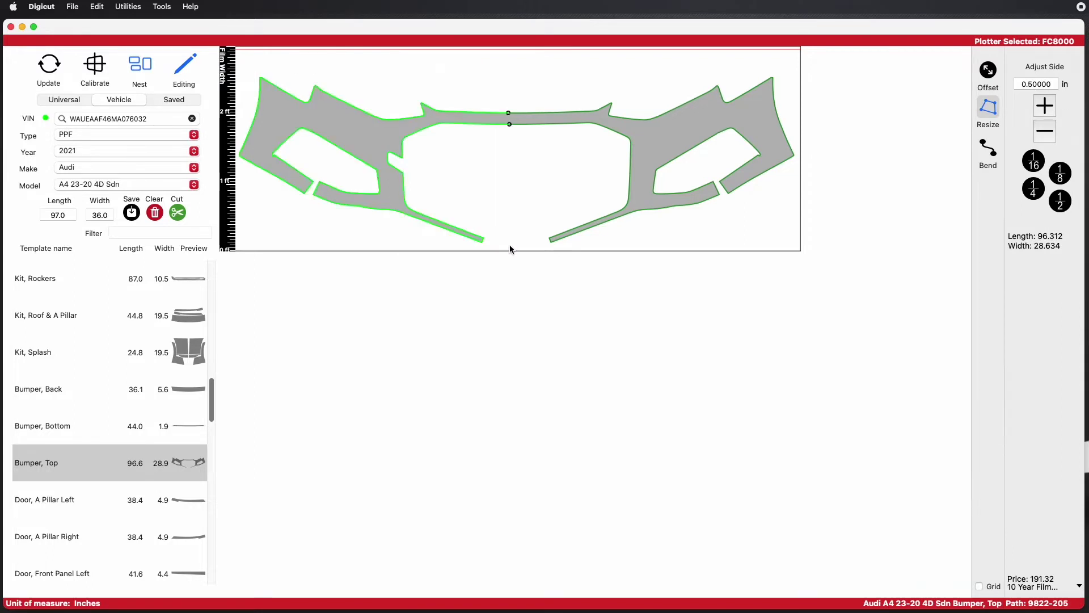
left_click(988, 150)
Bend the left half of the bumper three steps.
left_click(1045, 106)
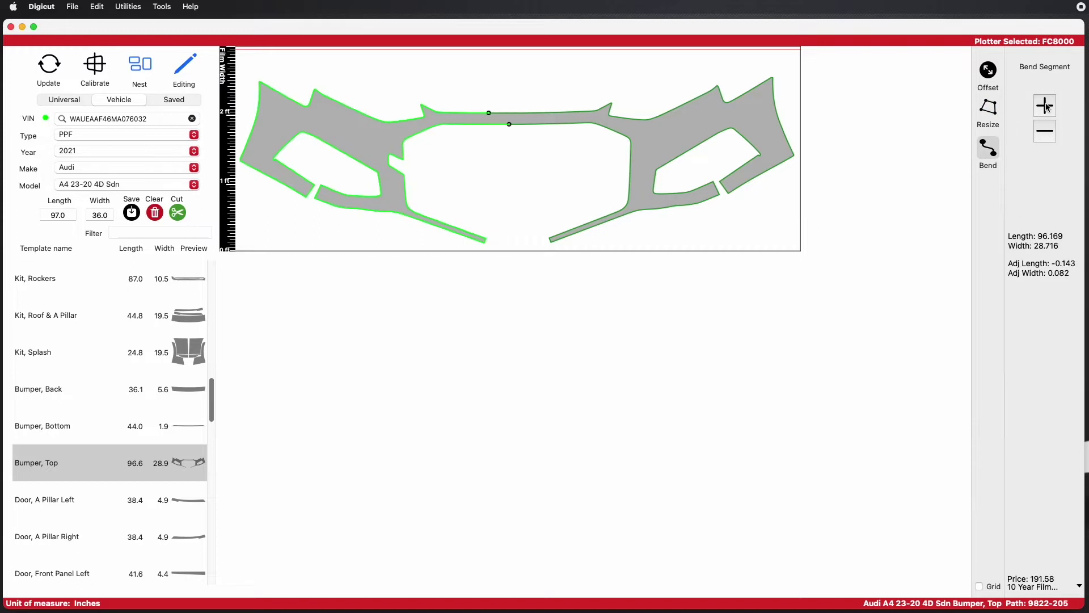
left_click(1047, 106)
left_click(1047, 106)
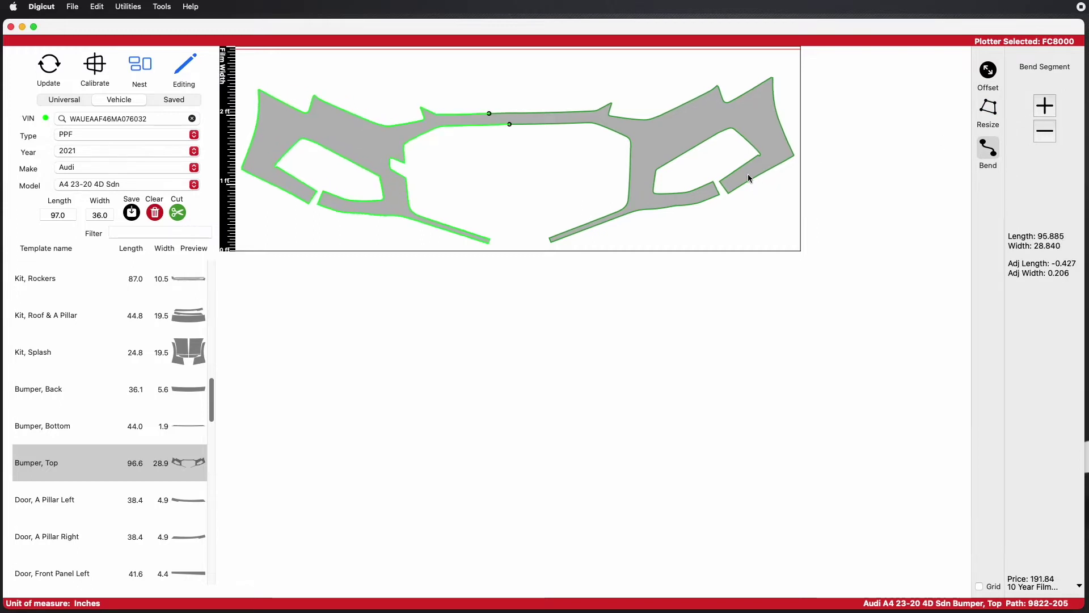
Bend the right half, bringing the bumper to 95.435 by 26.995 at price 178.73.
left_click(651, 162)
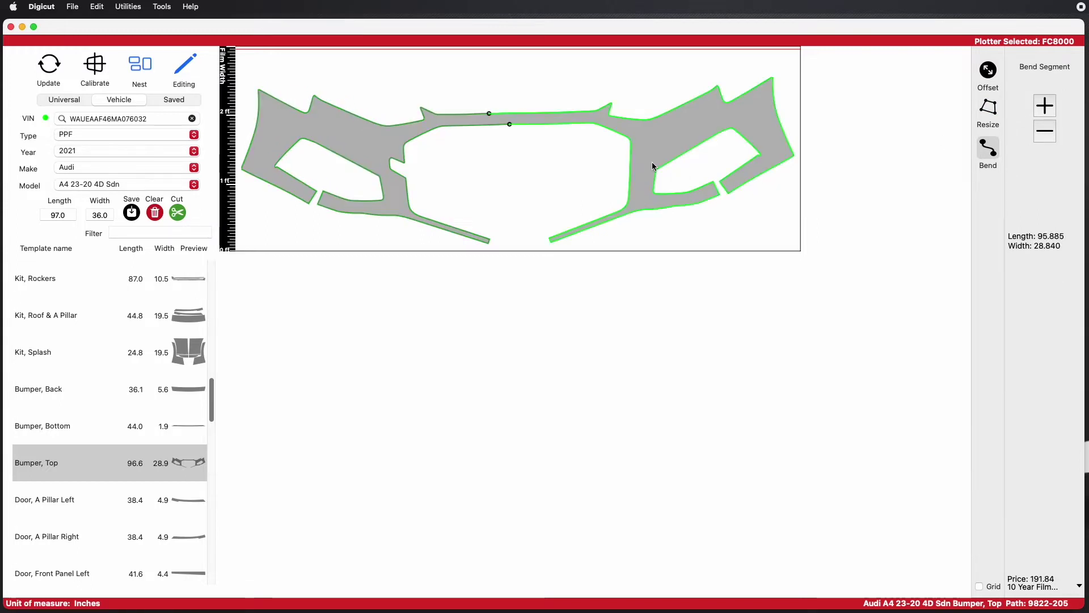
left_click(1045, 106)
left_click(1046, 132)
left_click(1045, 132)
left_click(1045, 132)
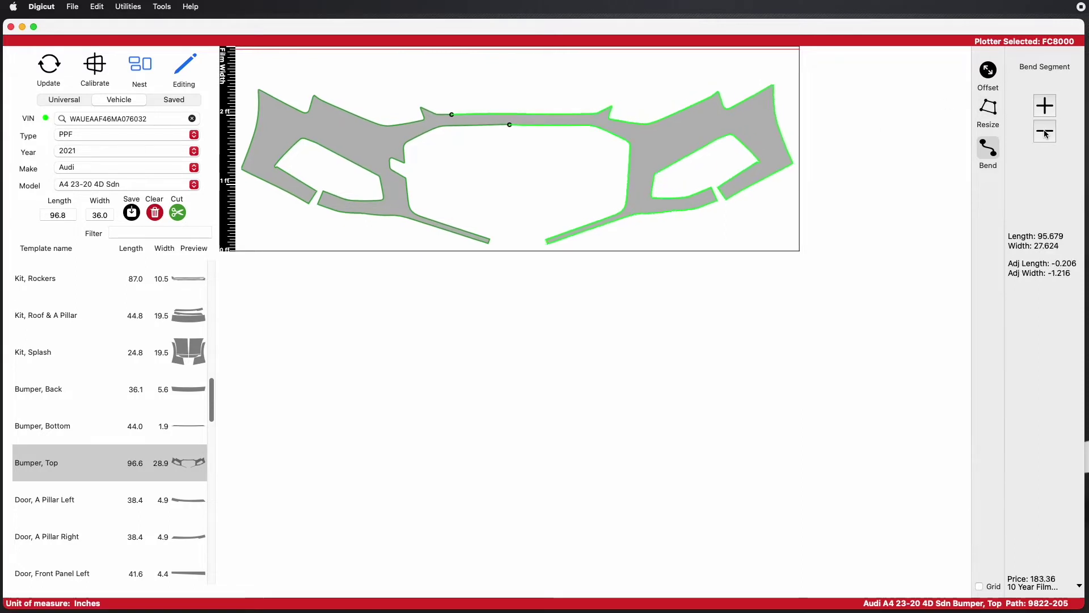
left_click(1046, 134)
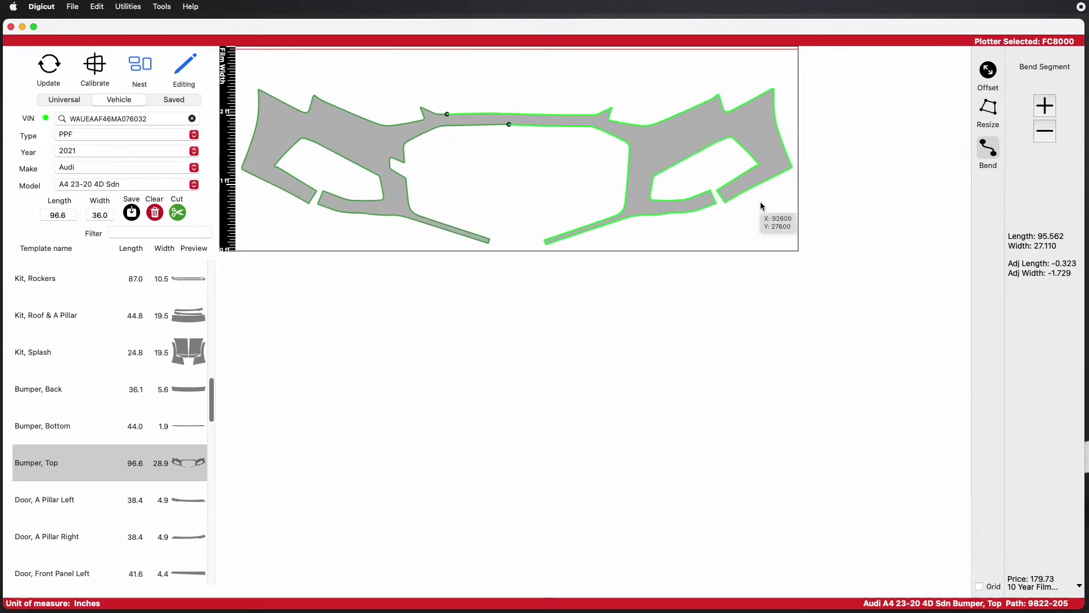
left_click(1045, 132)
left_click(593, 100)
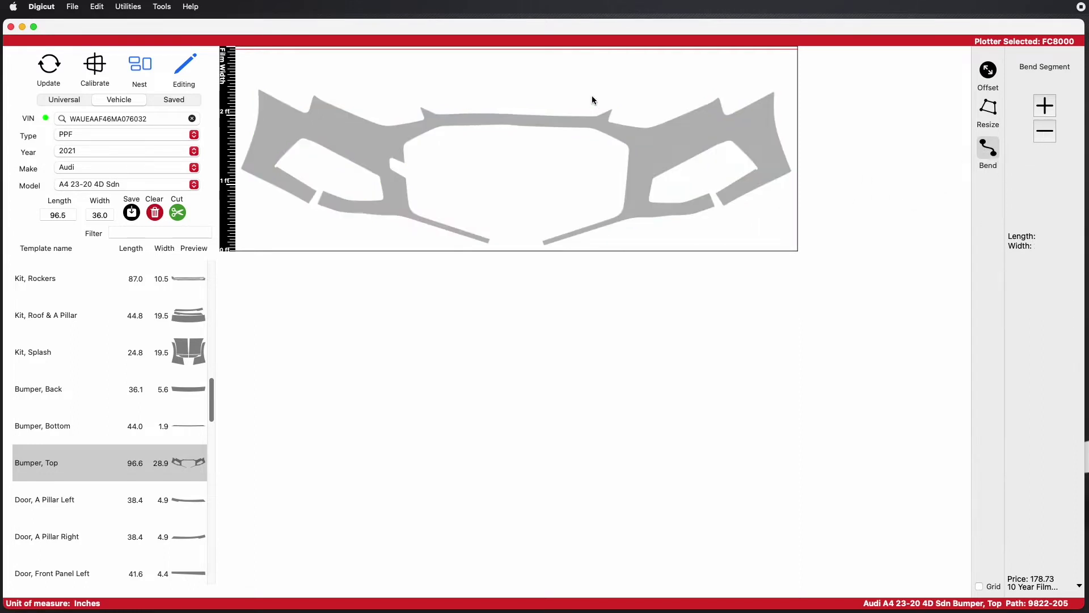
left_click(649, 171)
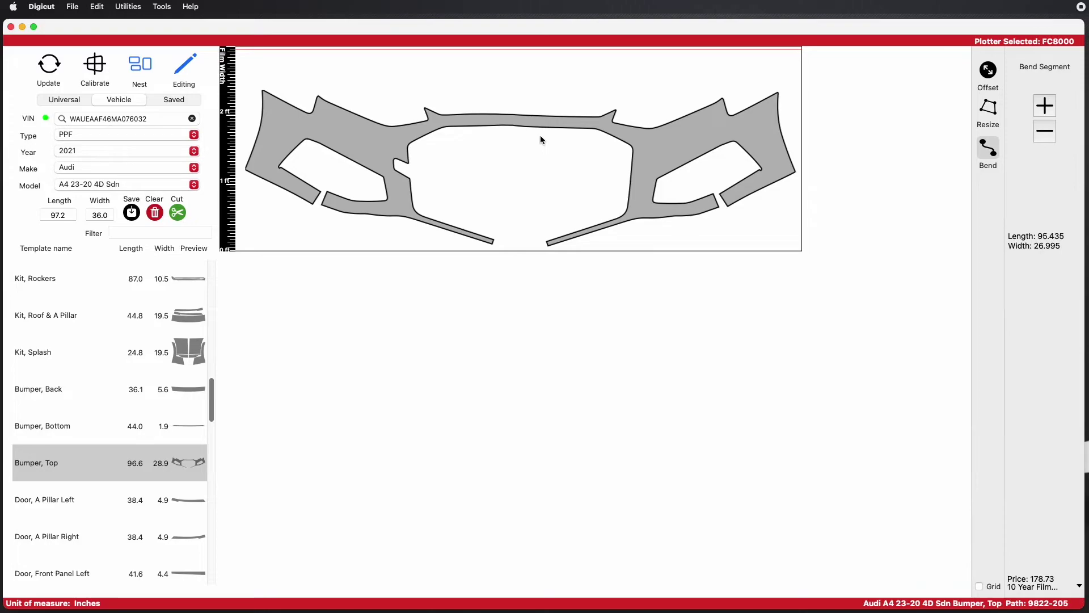
left_click(482, 153)
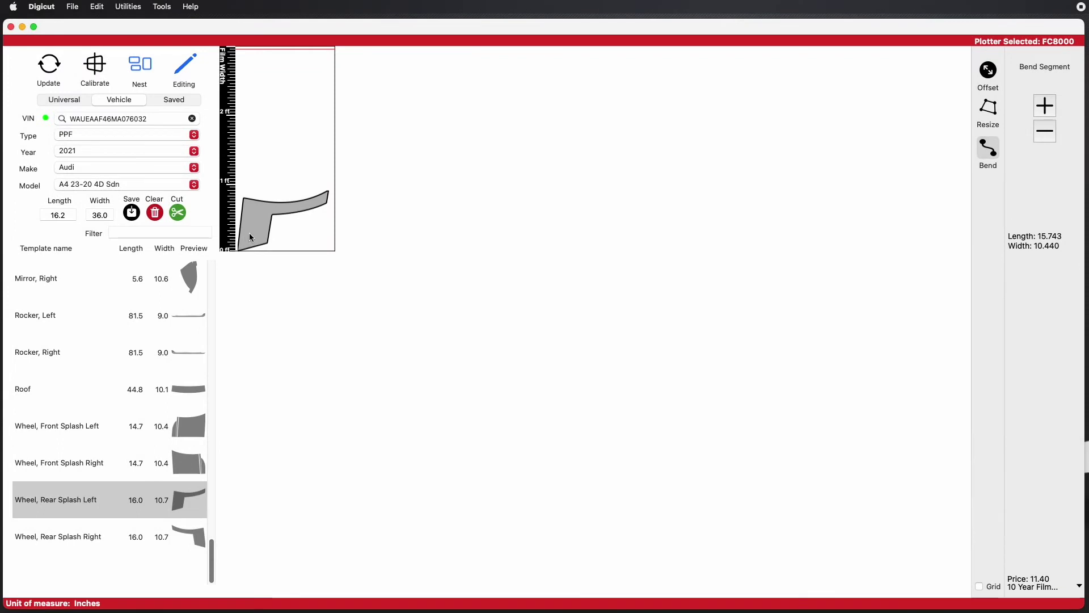
Position the Wheel, Rear Splash Left shape on the canvas and open it for template editing.
left_click_drag(251, 237, 339, 199)
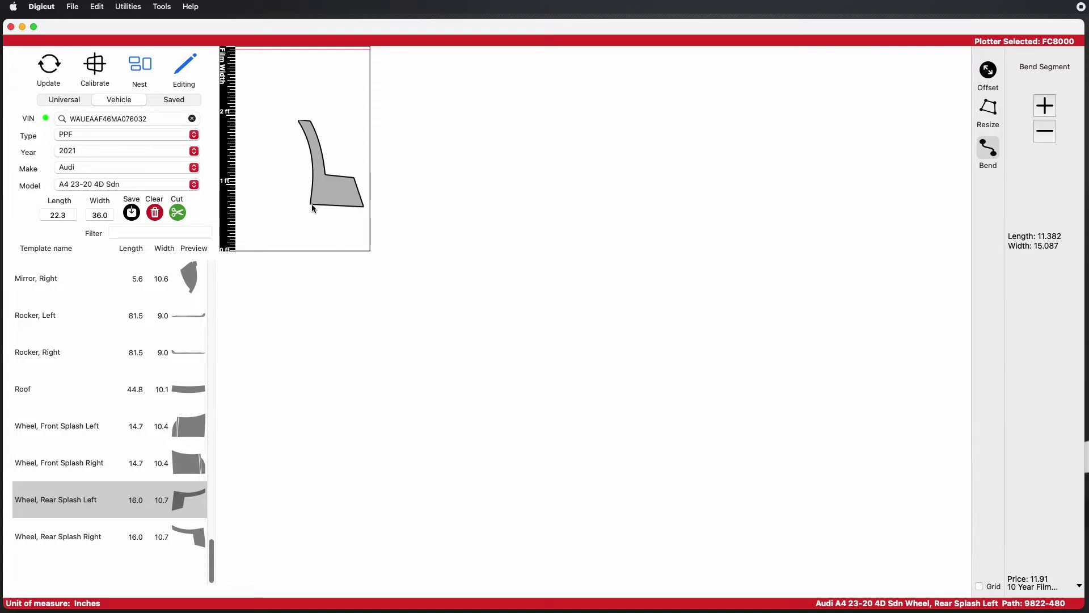
left_click_drag(282, 83, 369, 238)
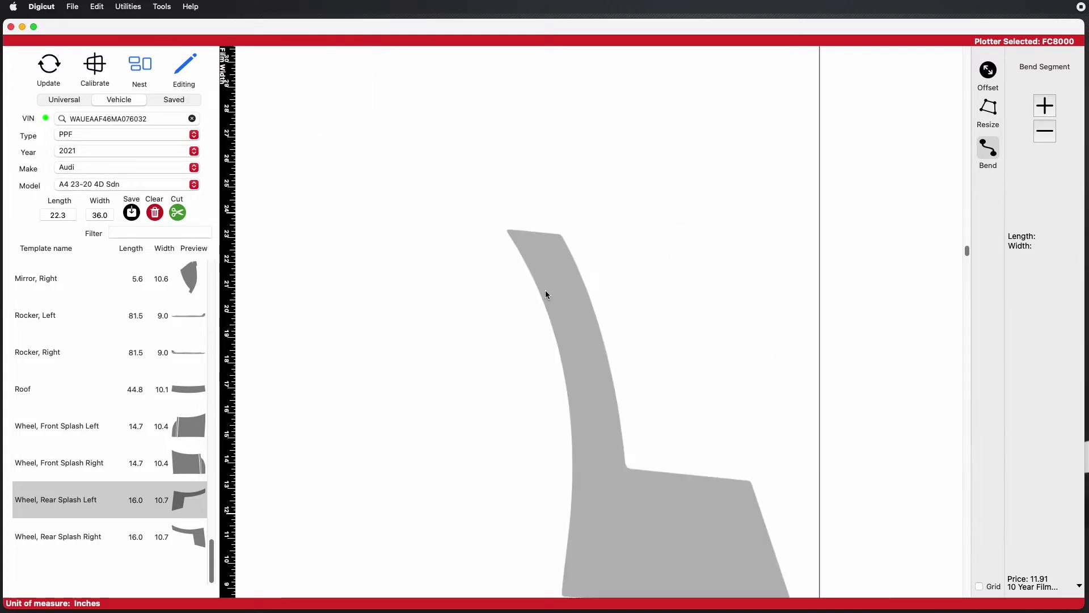
left_click_drag(605, 433, 500, 318)
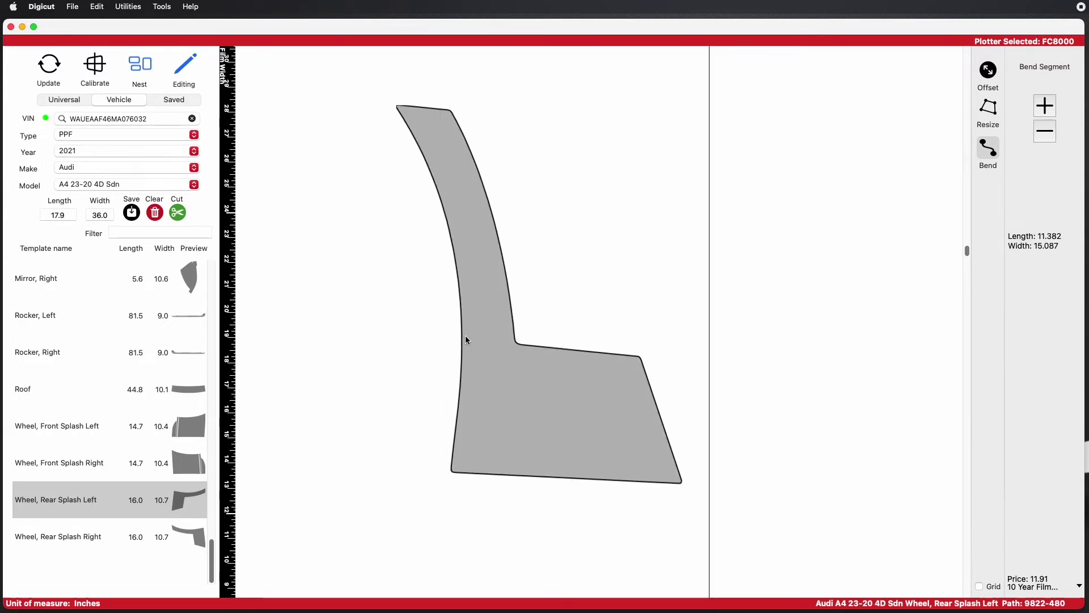
right_click(499, 344)
left_click(498, 346)
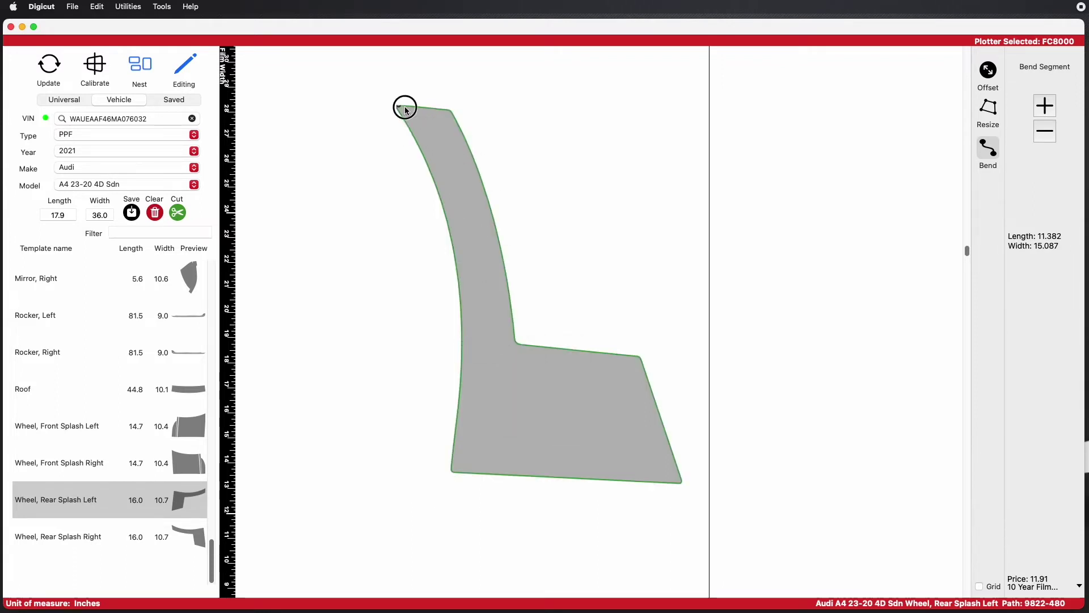
Push the splash guard's left side out 1/4 inch, lengthening it to 11.627.
left_click(460, 473)
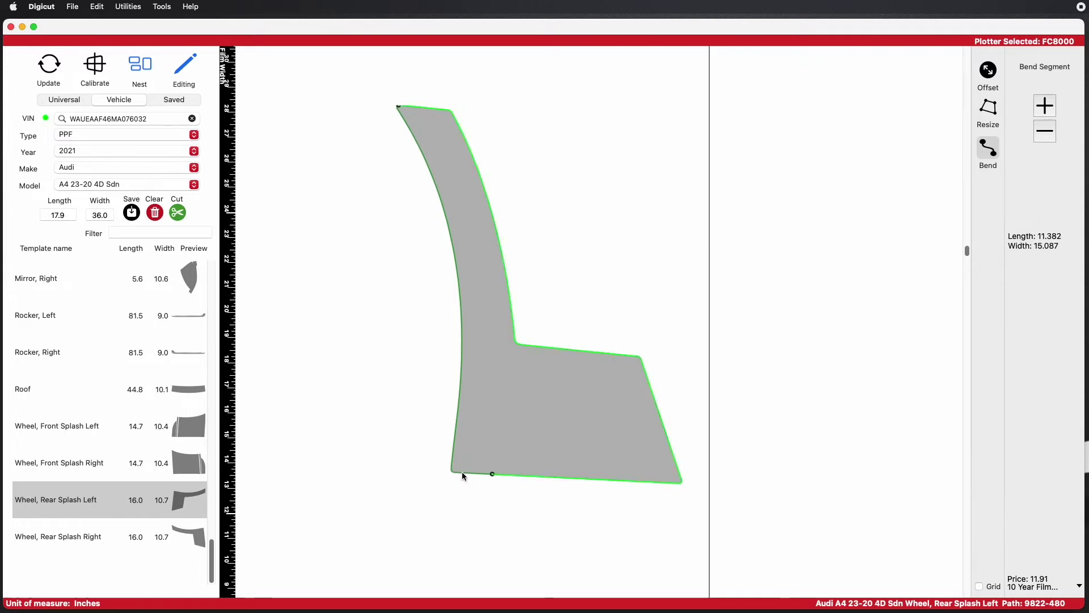
left_click(463, 472)
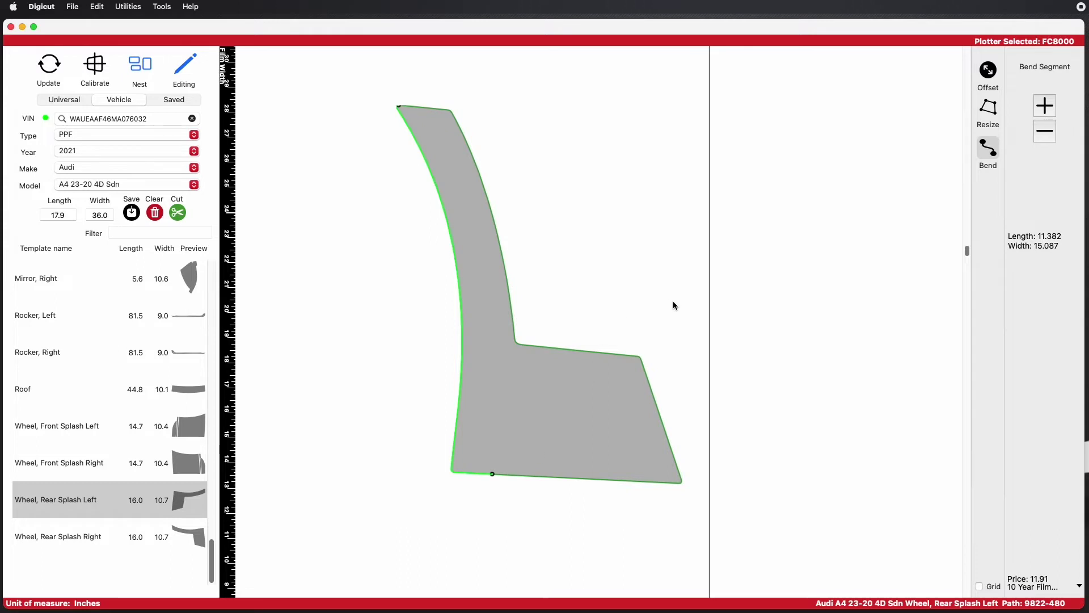
left_click(988, 109)
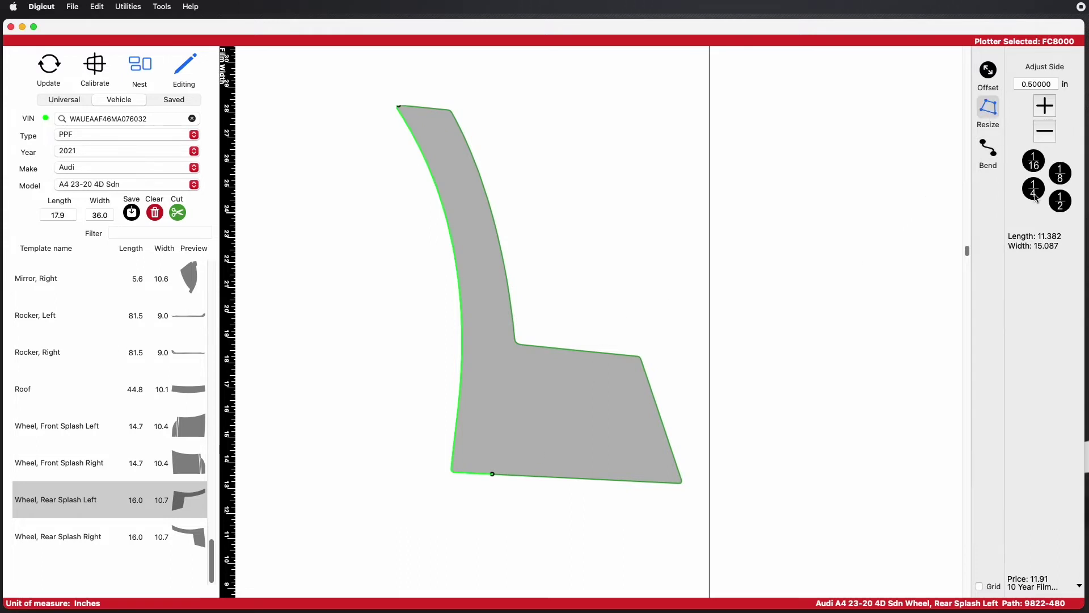
left_click(1036, 195)
left_click(1047, 109)
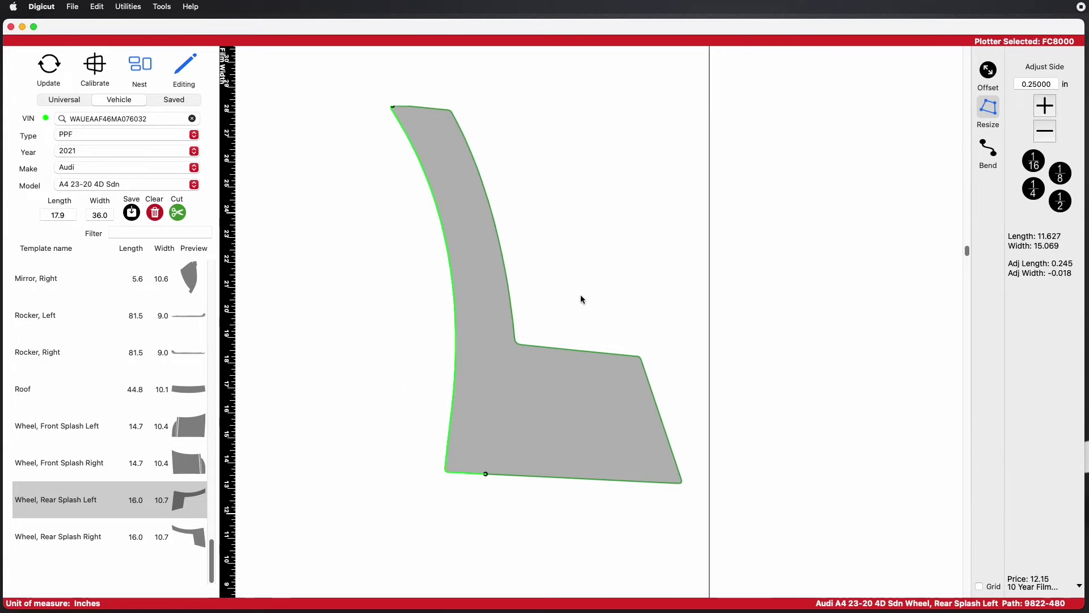
left_click_drag(529, 348, 467, 351)
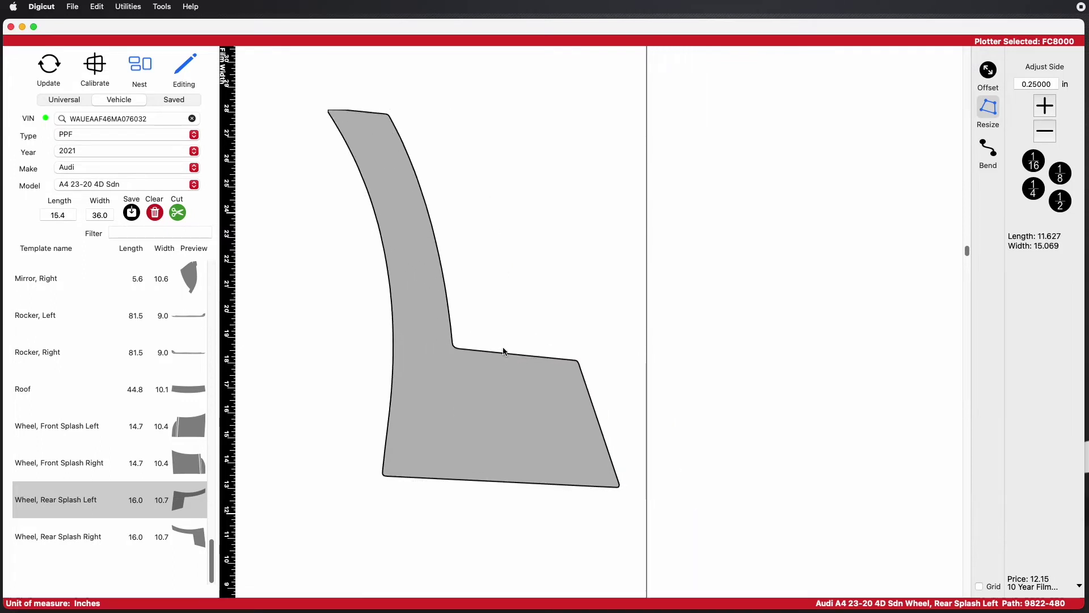
left_click(588, 337)
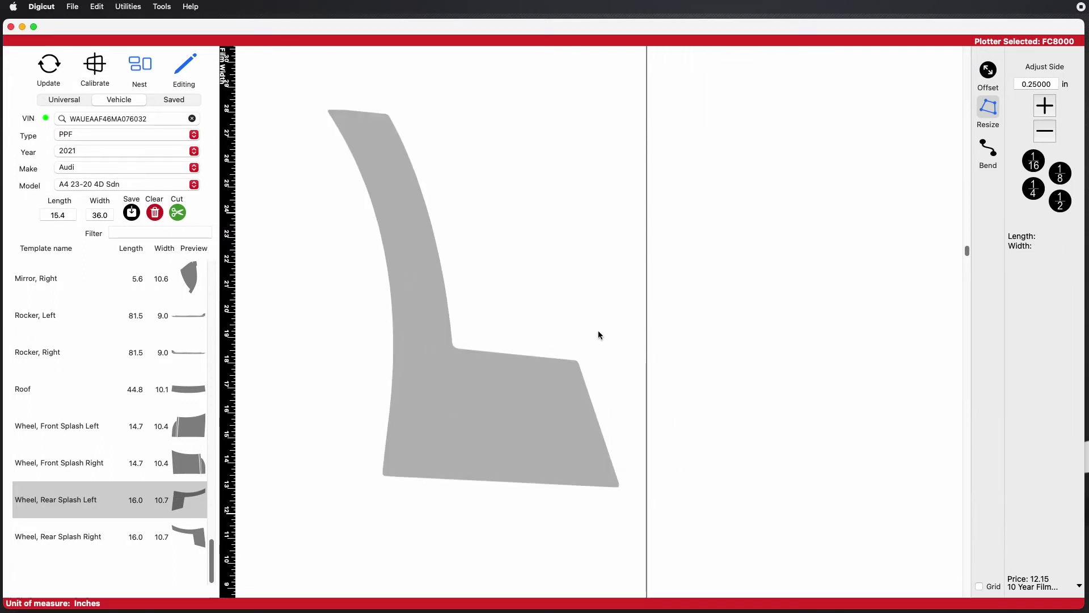
left_click(529, 389)
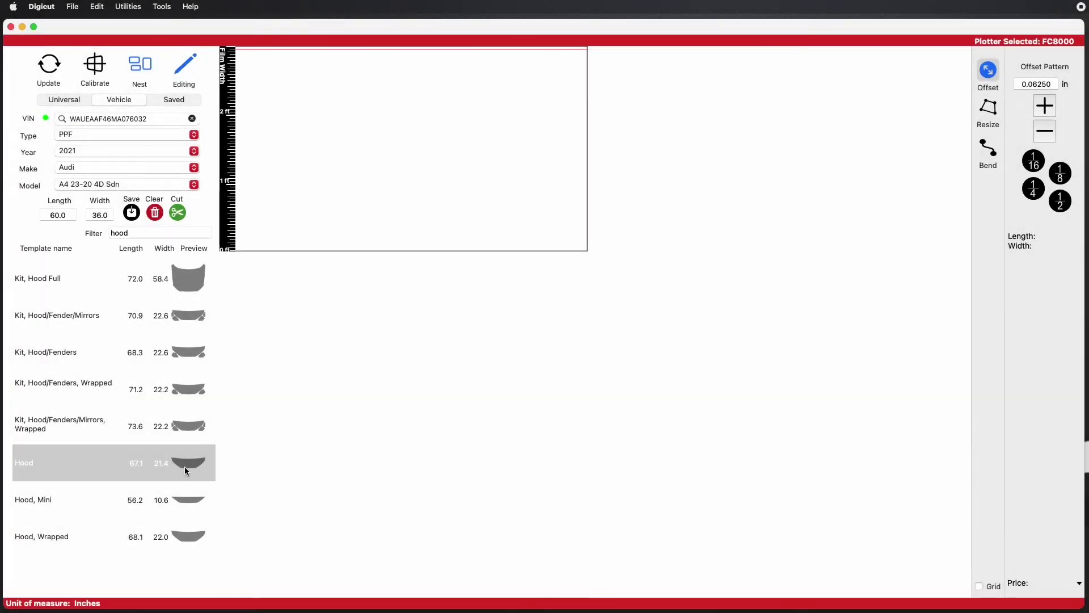
Load the Hood template onto the canvas and open it for template editing.
double_click(194, 467)
left_click_drag(491, 228, 512, 207)
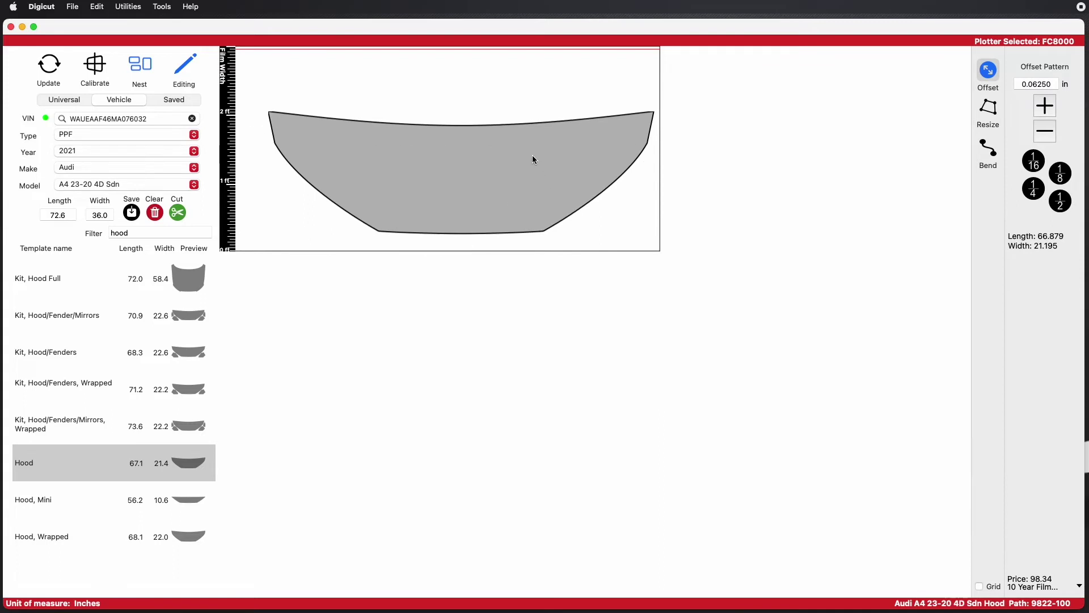
right_click(506, 149)
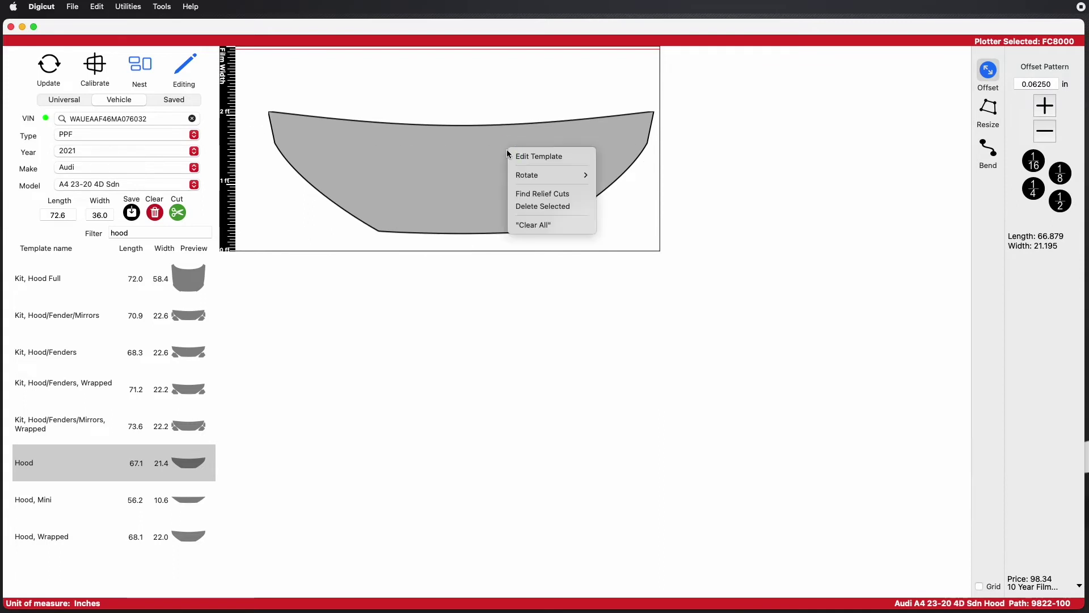
left_click(511, 154)
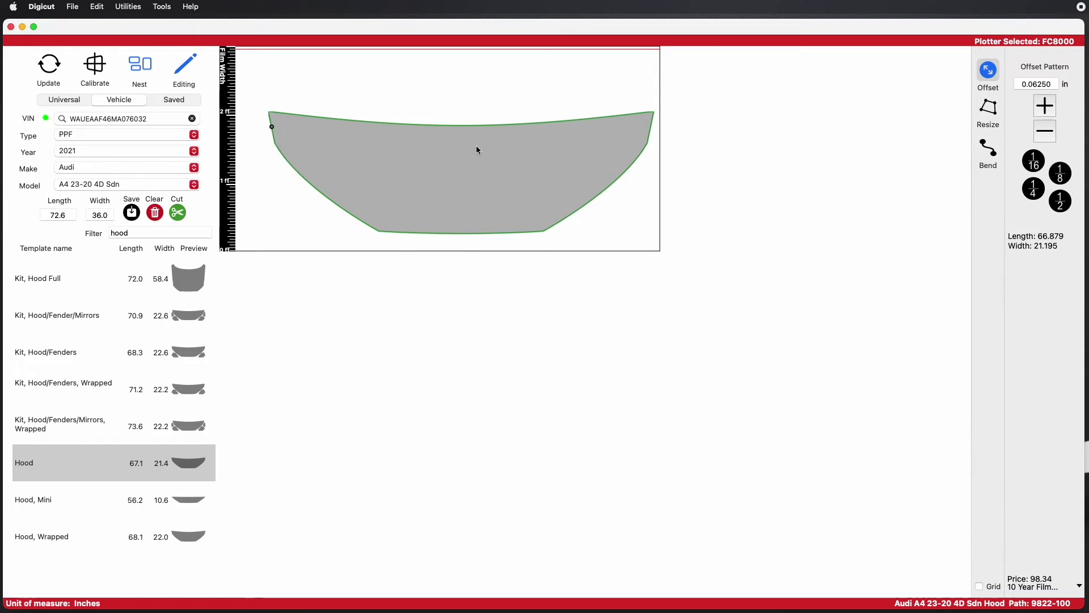
Raise the hood's top edge seven half-inch steps, widening it to 25.266.
left_click(649, 131)
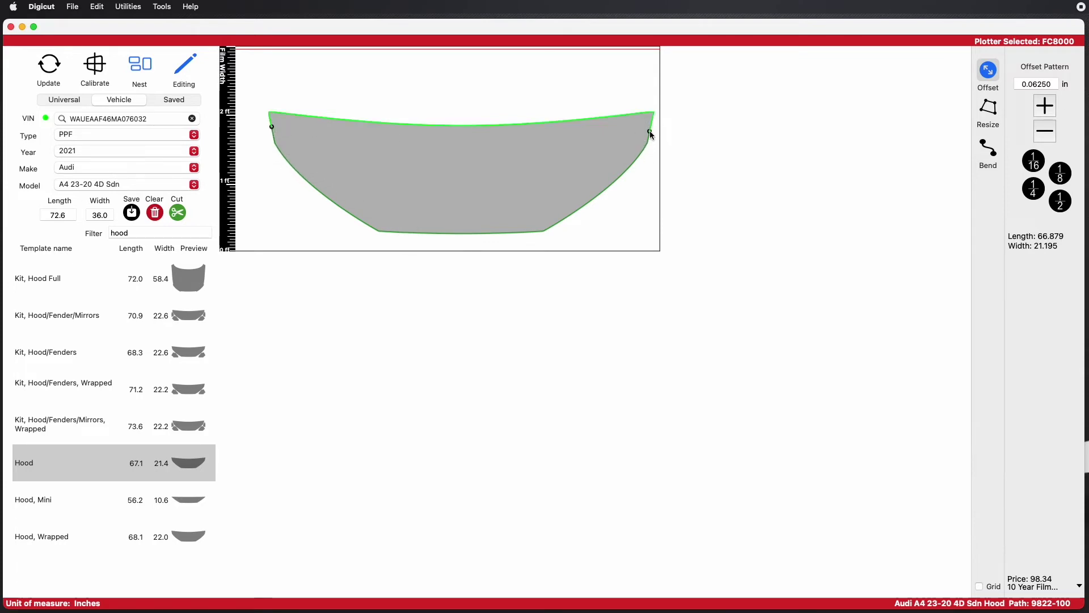
left_click(1000, 113)
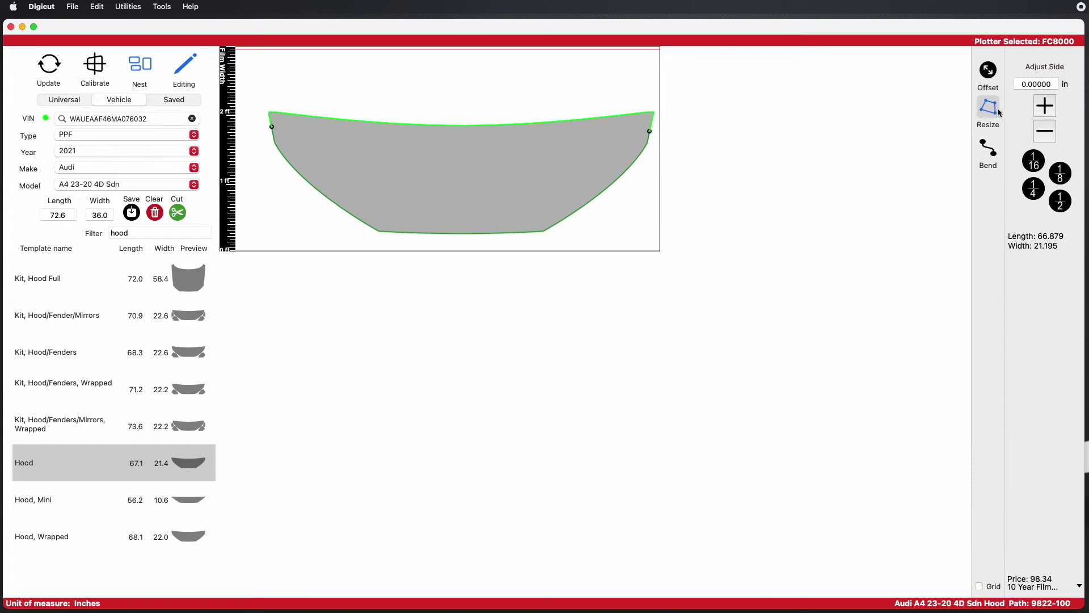
left_click(1059, 202)
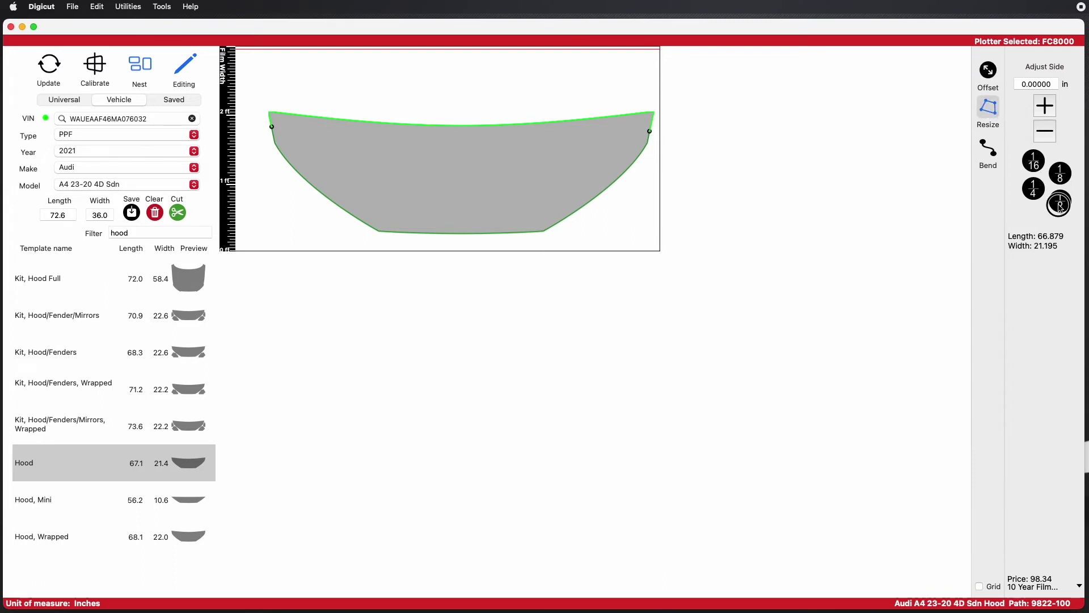
left_click(1040, 111)
left_click(1040, 111)
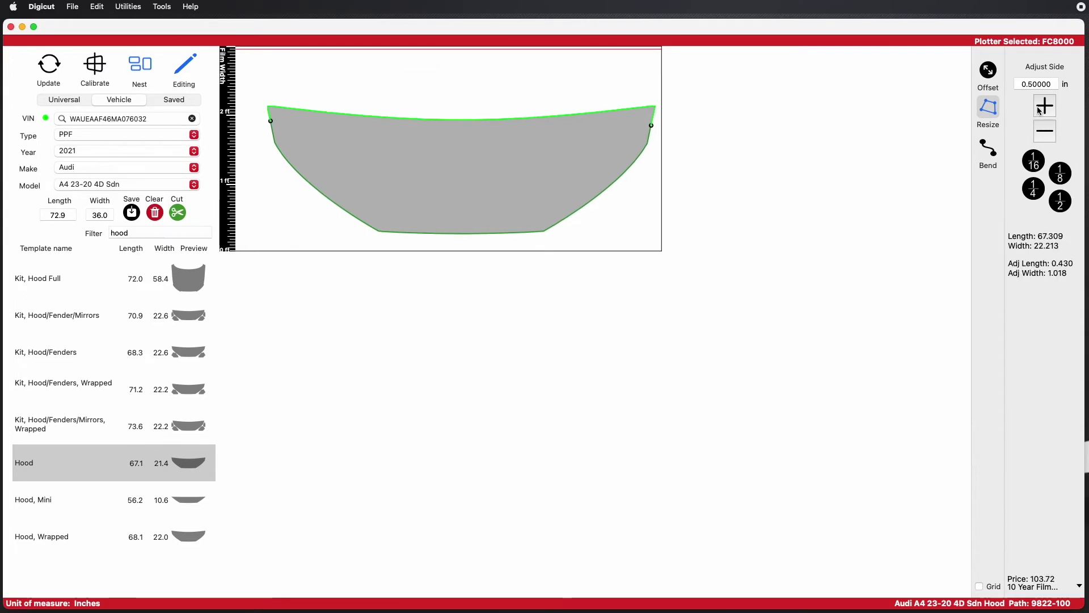
left_click(1041, 111)
left_click(1040, 112)
left_click(1040, 111)
left_click(1040, 112)
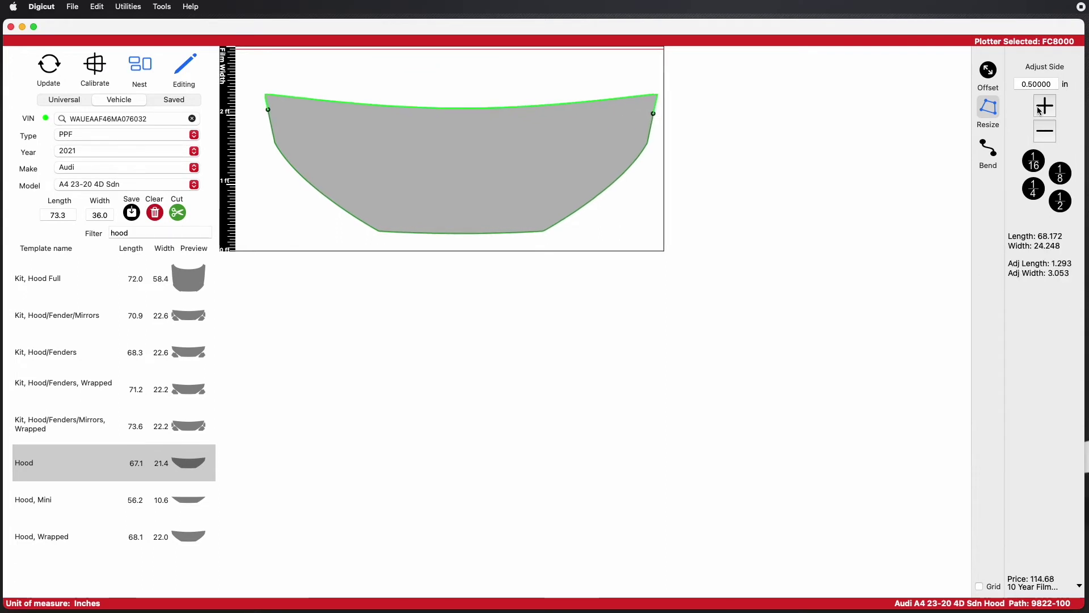
left_click(1040, 111)
left_click(1040, 112)
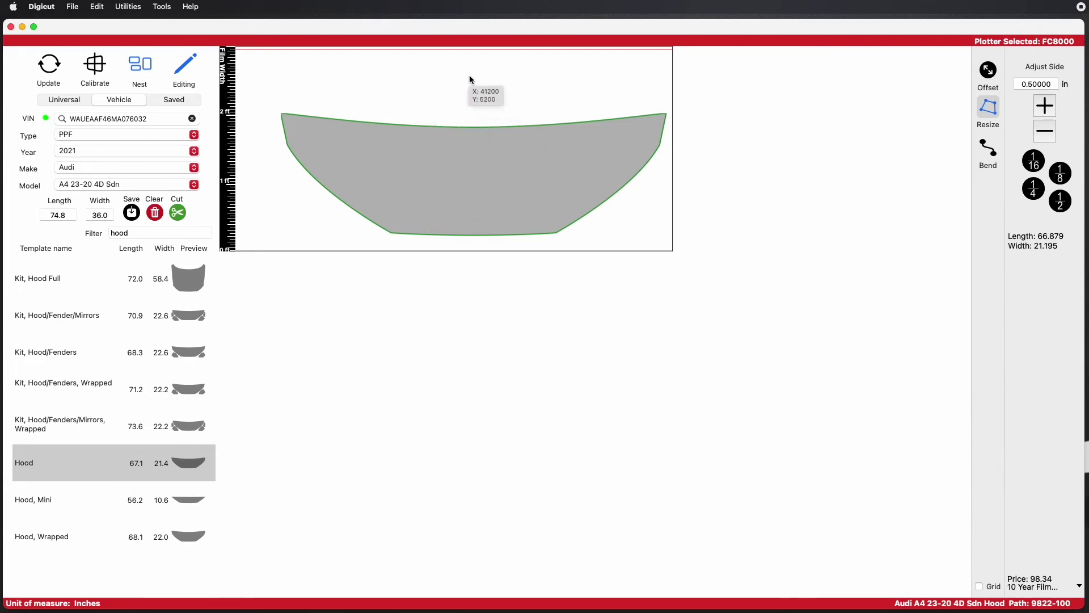
Pull the hood's right side in four steps, about 2.47 inches, then deselect it.
left_click_drag(469, 76, 671, 248)
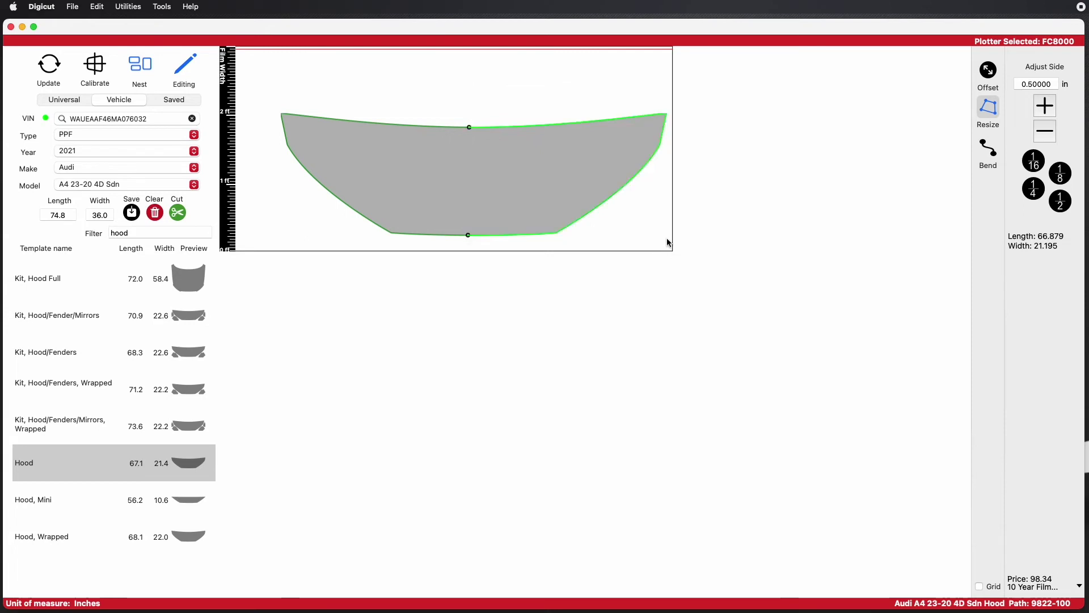
left_click(1045, 132)
left_click(1045, 132)
left_click(1045, 131)
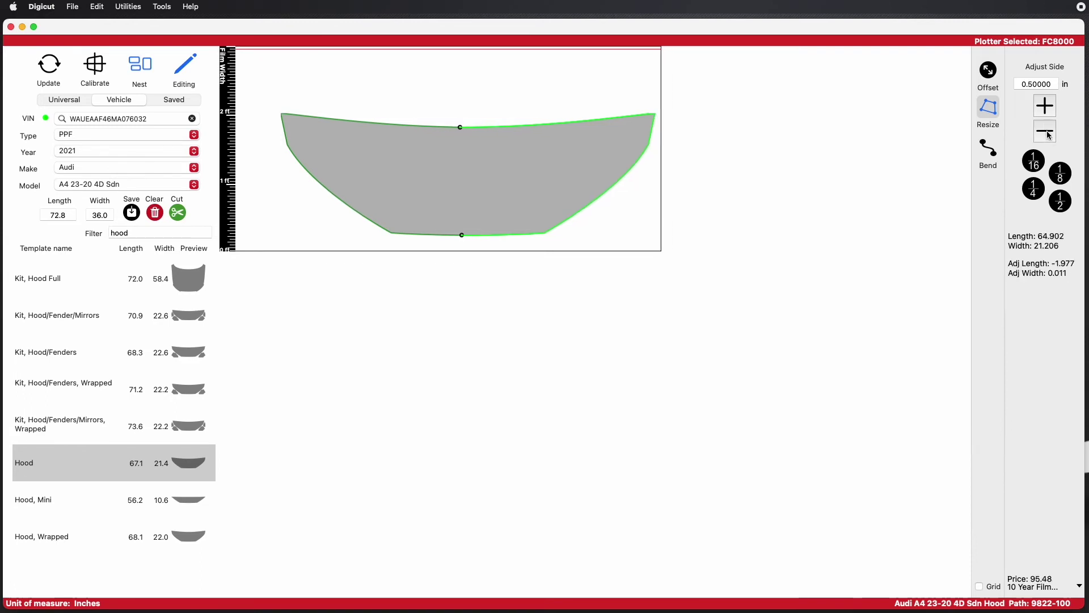
left_click(1047, 131)
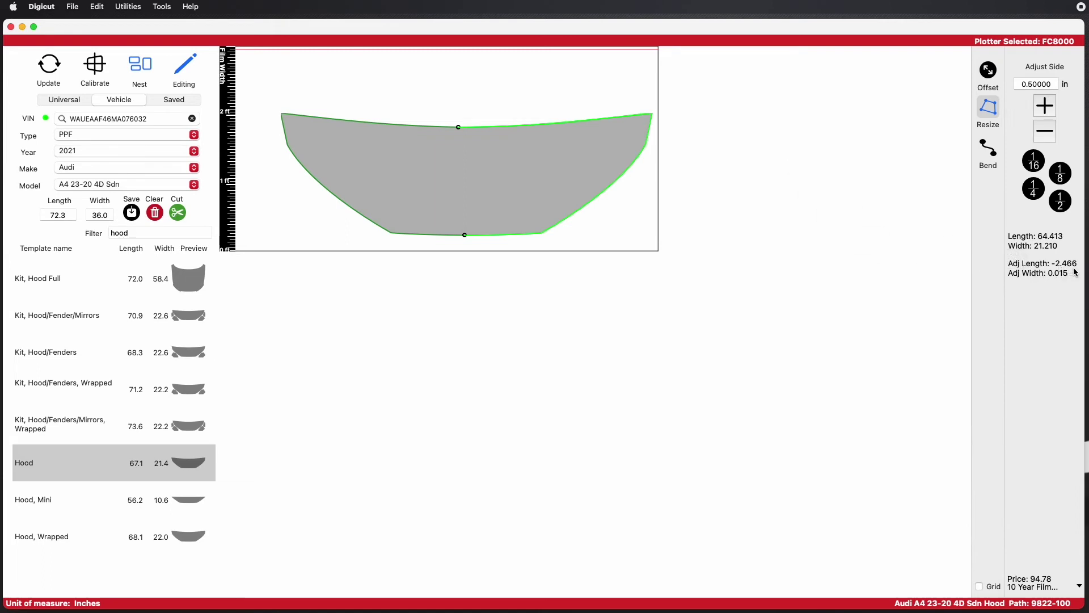
left_click(599, 214)
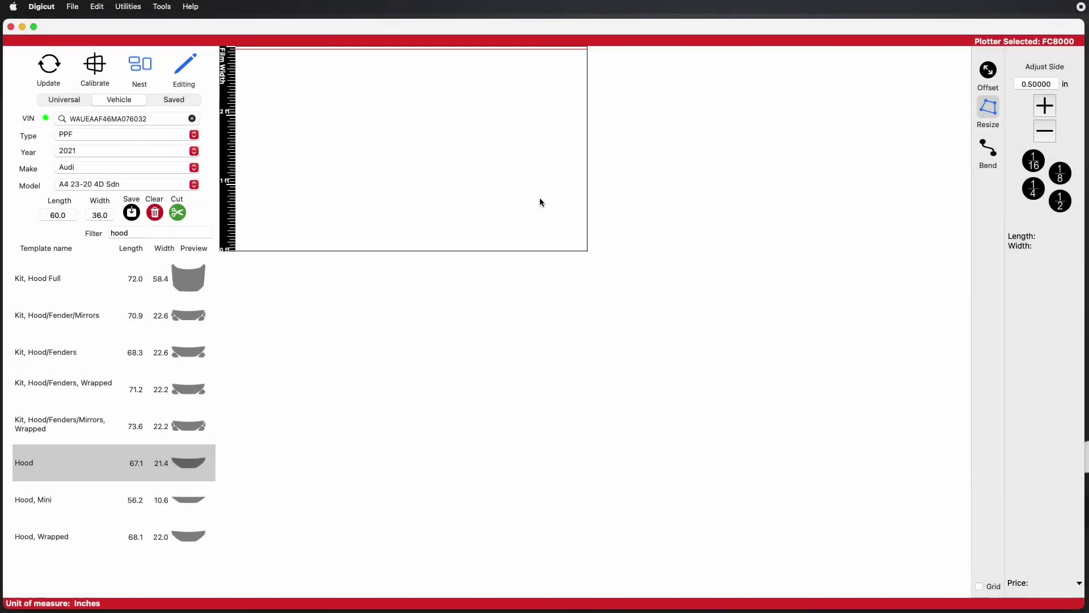
double_click(185, 465)
left_click(492, 162)
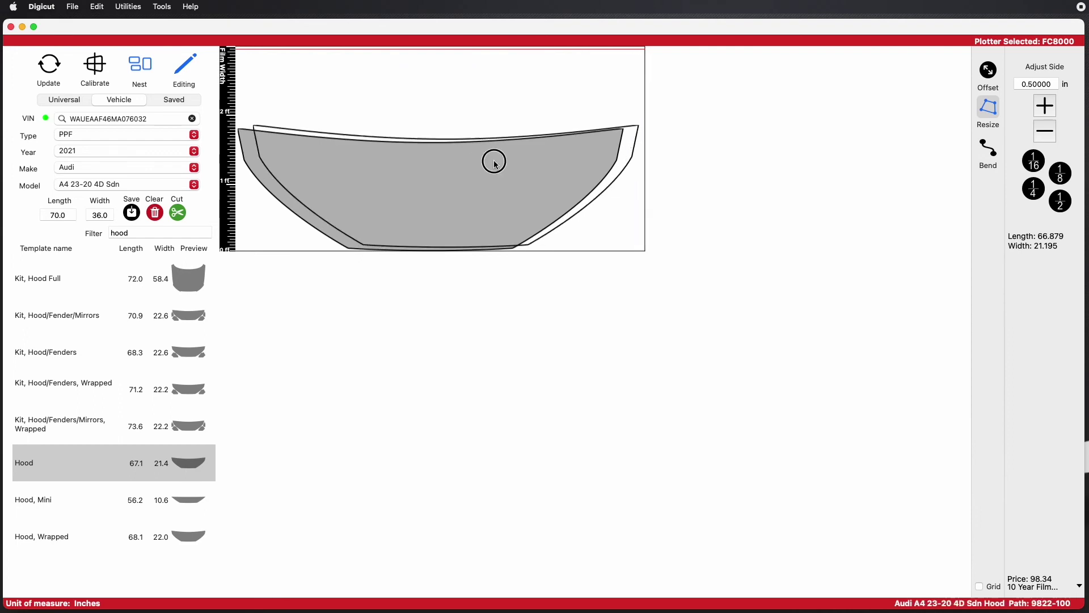
left_click(989, 71)
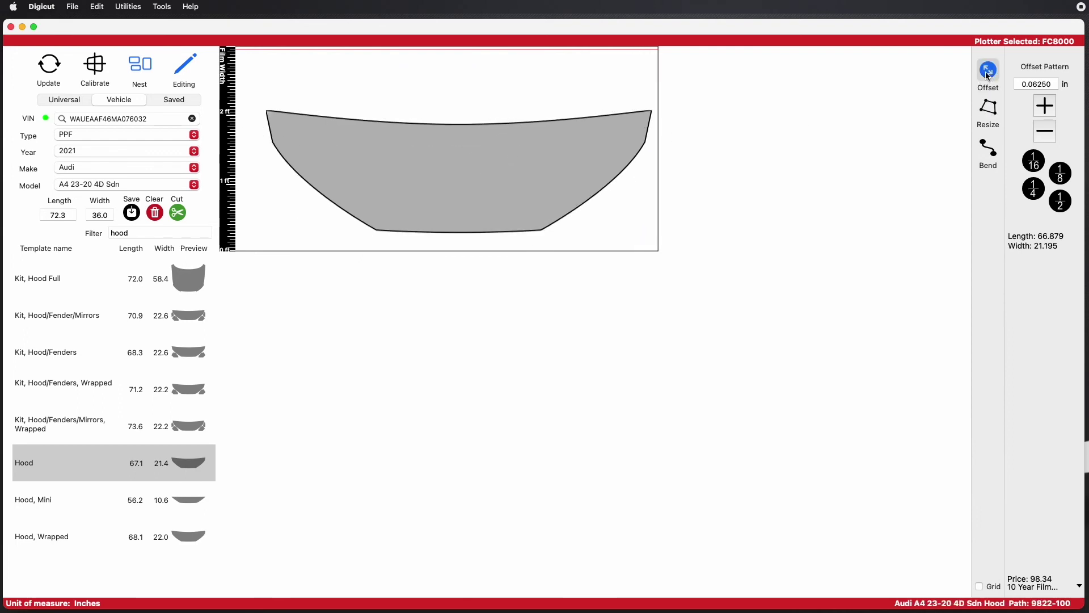
left_click(1062, 203)
right_click(591, 177)
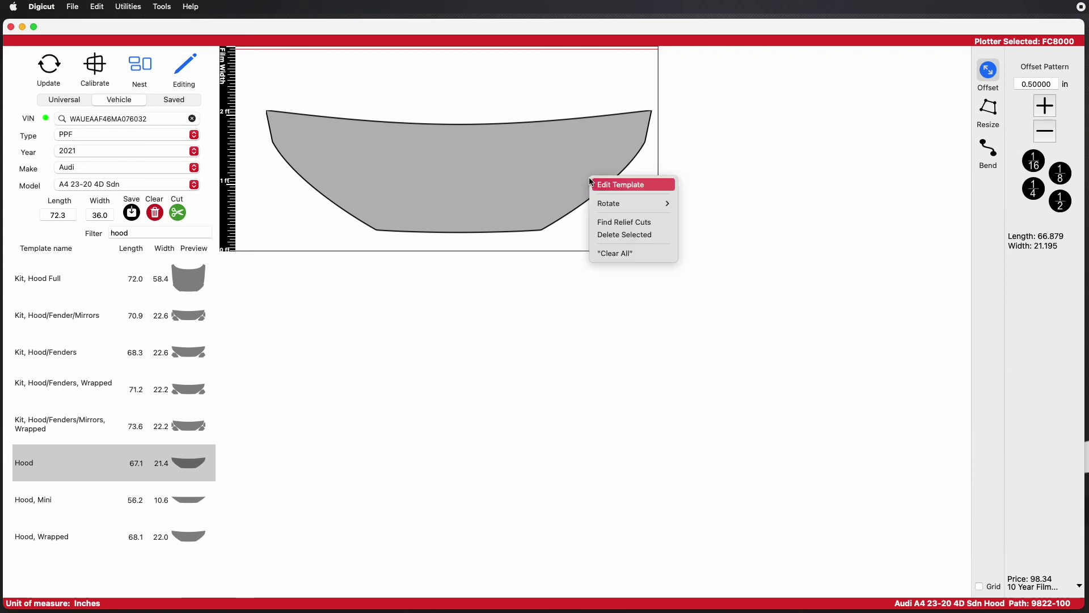
left_click(597, 179)
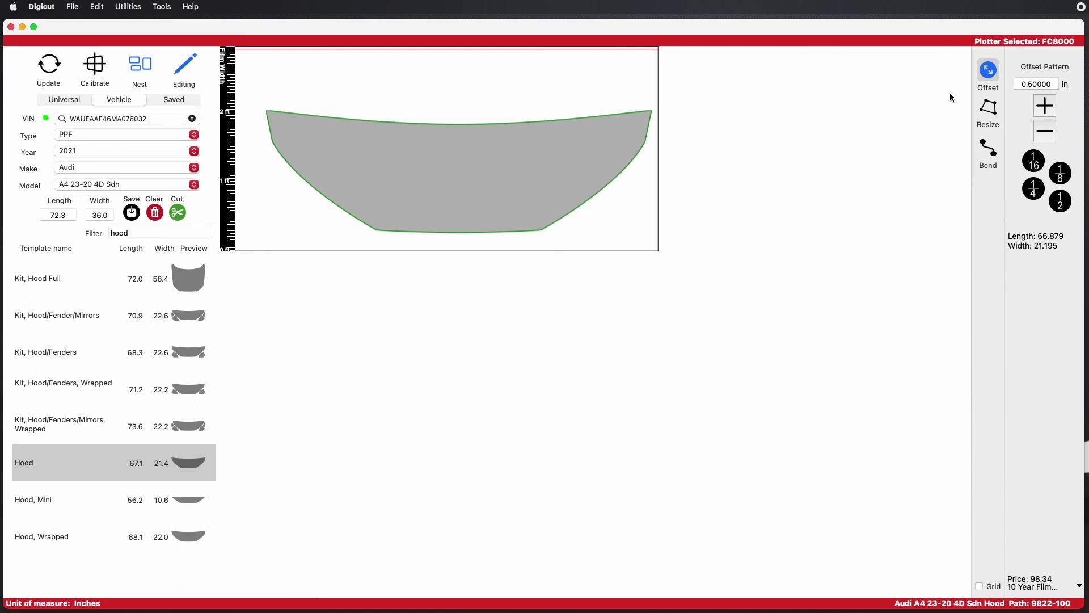
left_click(1046, 107)
left_click(1046, 107)
left_click(1046, 107)
left_click(1046, 107)
left_click(1046, 107)
left_click(1046, 106)
left_click(1046, 106)
left_click(1046, 106)
left_click(1045, 107)
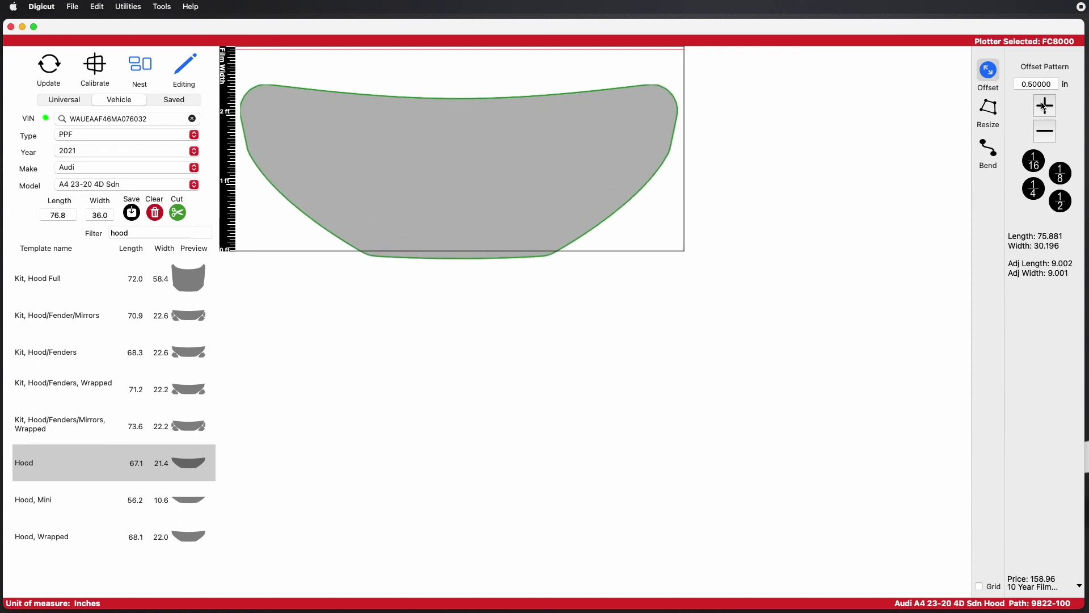
left_click(617, 157)
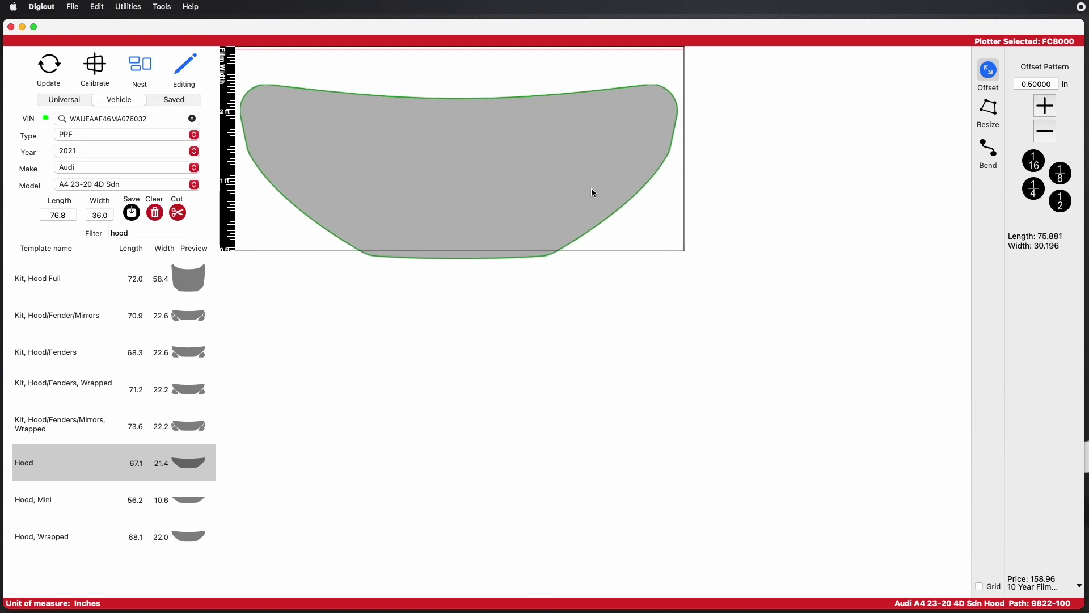
left_click(625, 221)
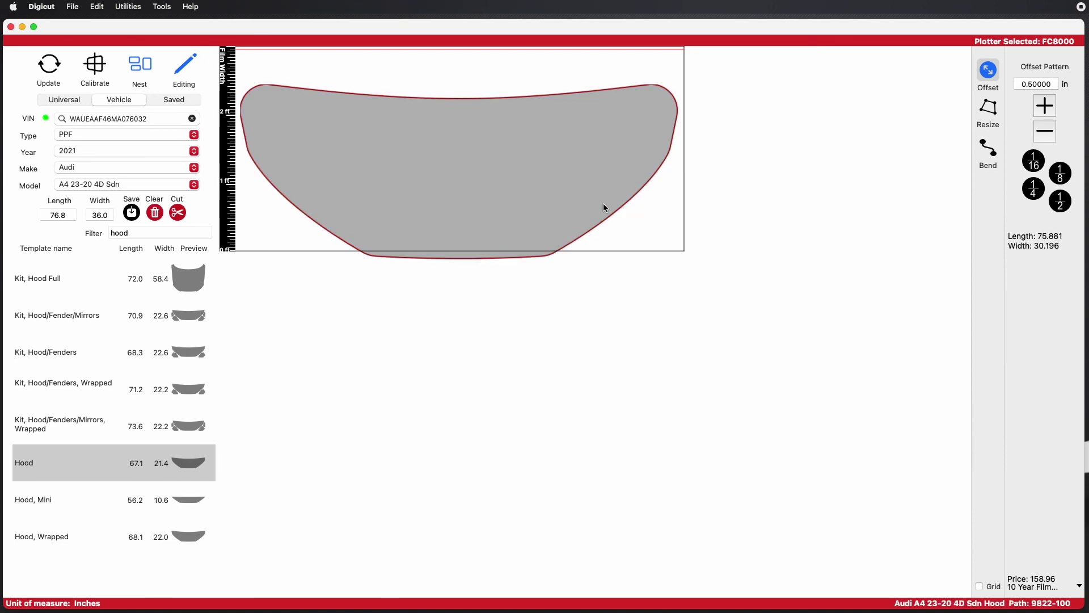
key("Delete")
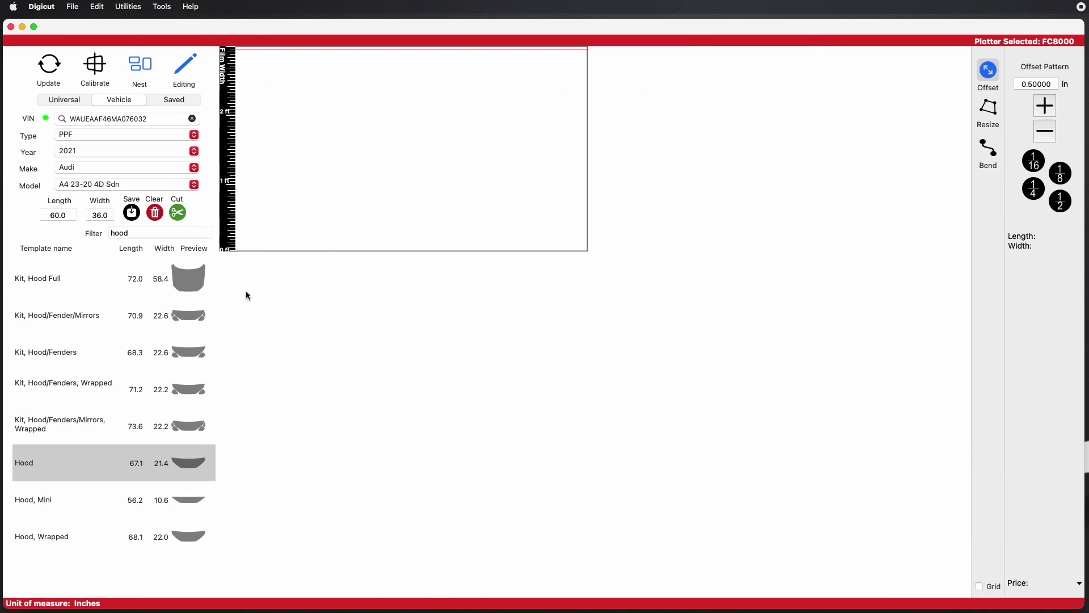